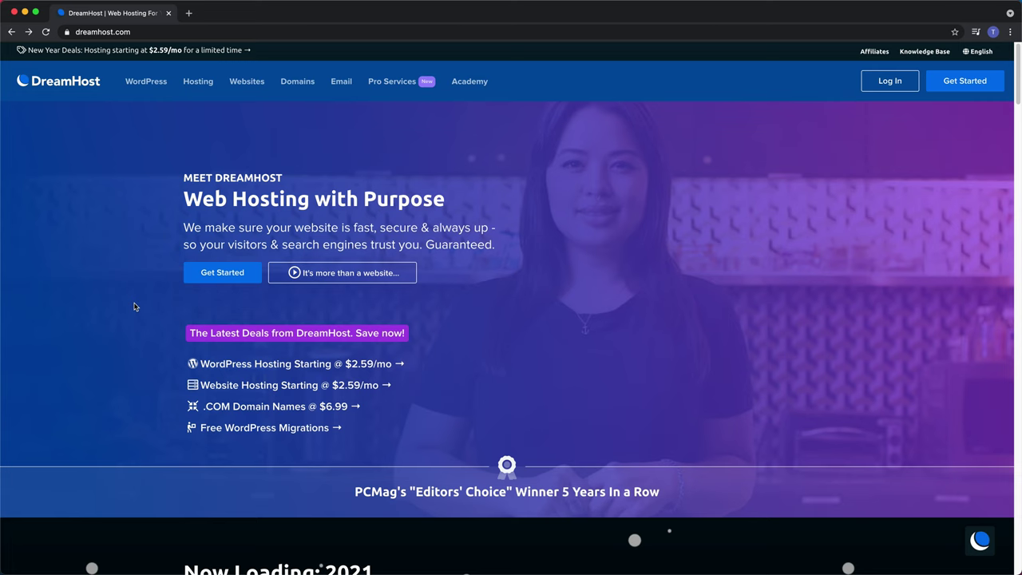
Step: Compare the hosting plans, including DreamPress's WordPress and free domain features, and start signing up for the yearly DreamPress plan
left_click(210, 281)
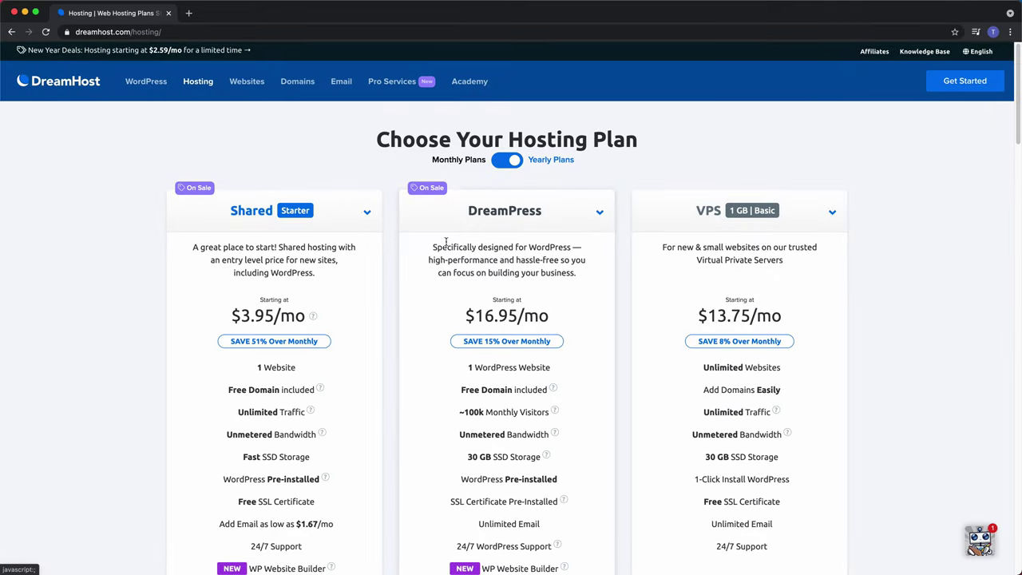
left_click_drag(432, 247, 570, 250)
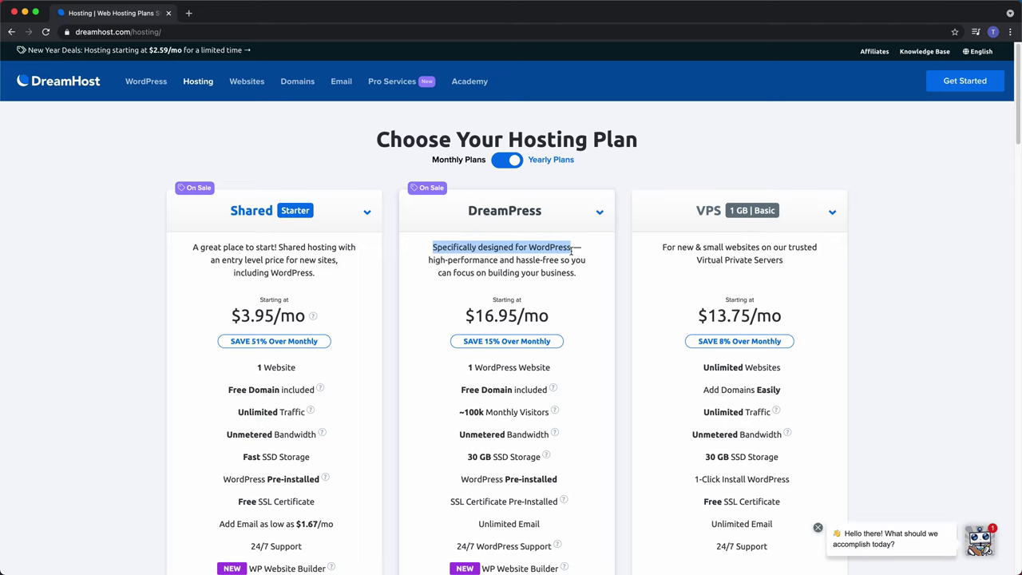
left_click_drag(461, 389, 544, 391)
scroll(531, 447, "down", 5)
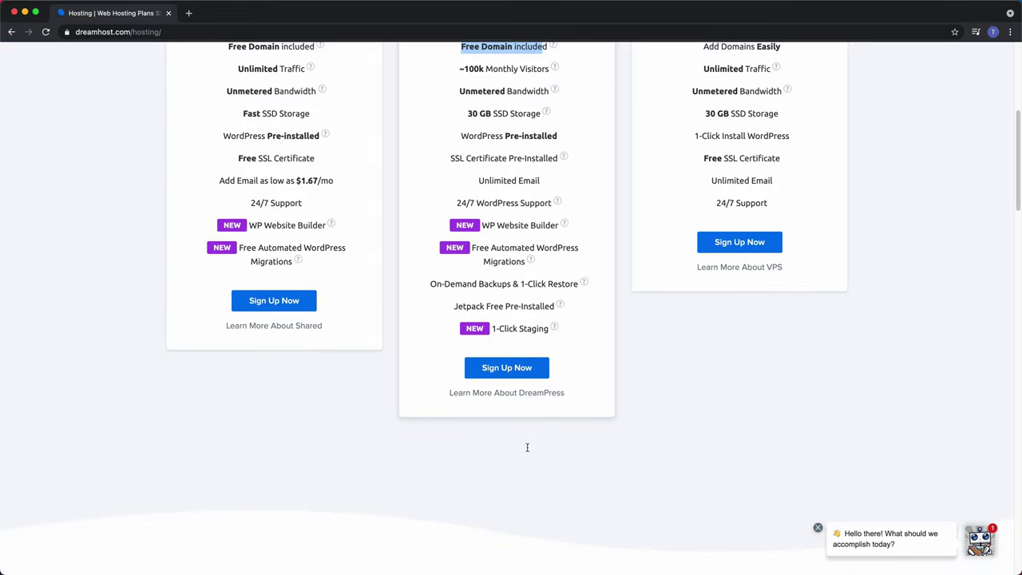
left_click(535, 373)
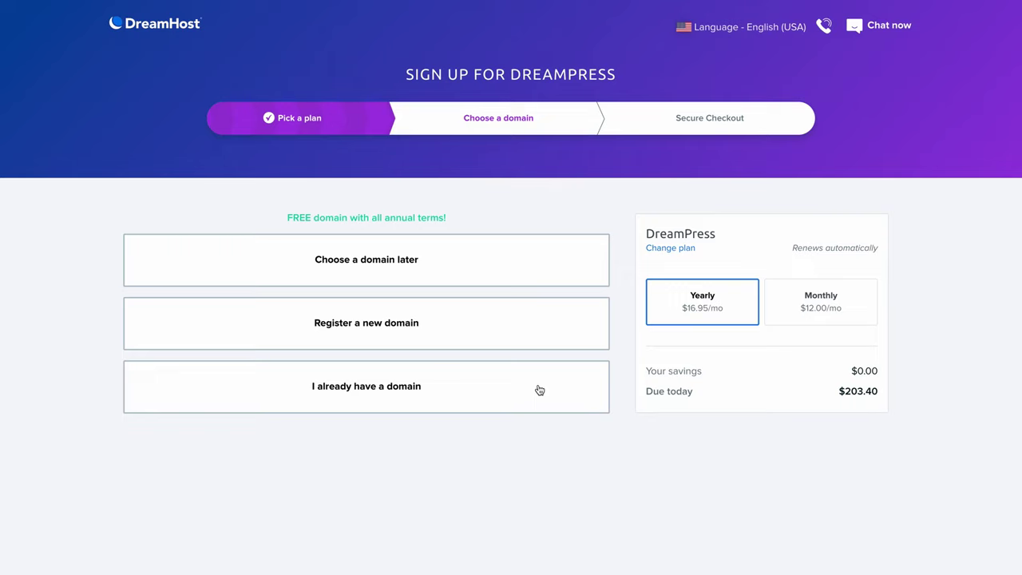
Step: Choose to register a new domain, search for tonyteachestech.com and add it to the order
left_click(523, 343)
left_click(523, 342)
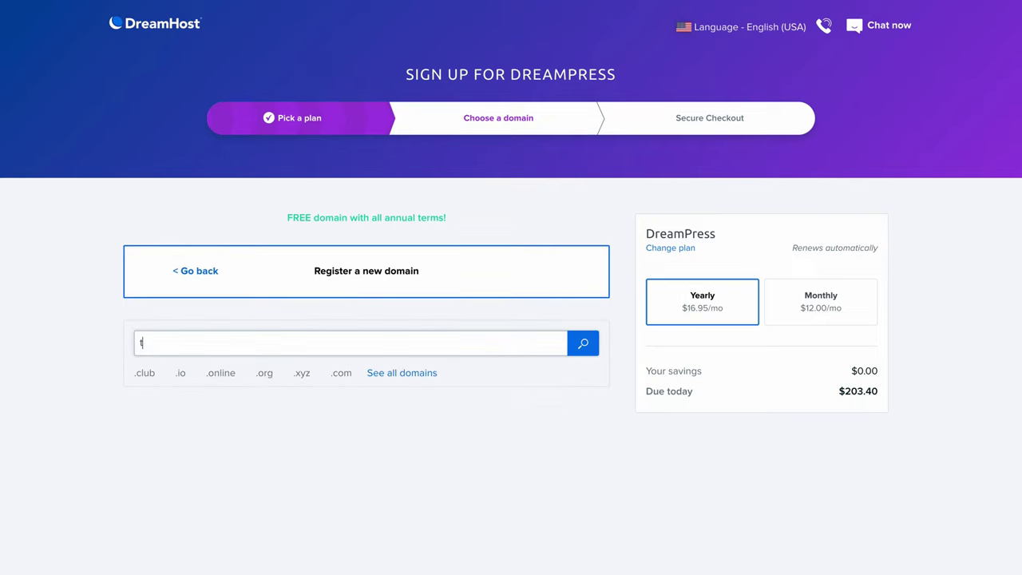
type("tonyteachestech.com")
key("Return")
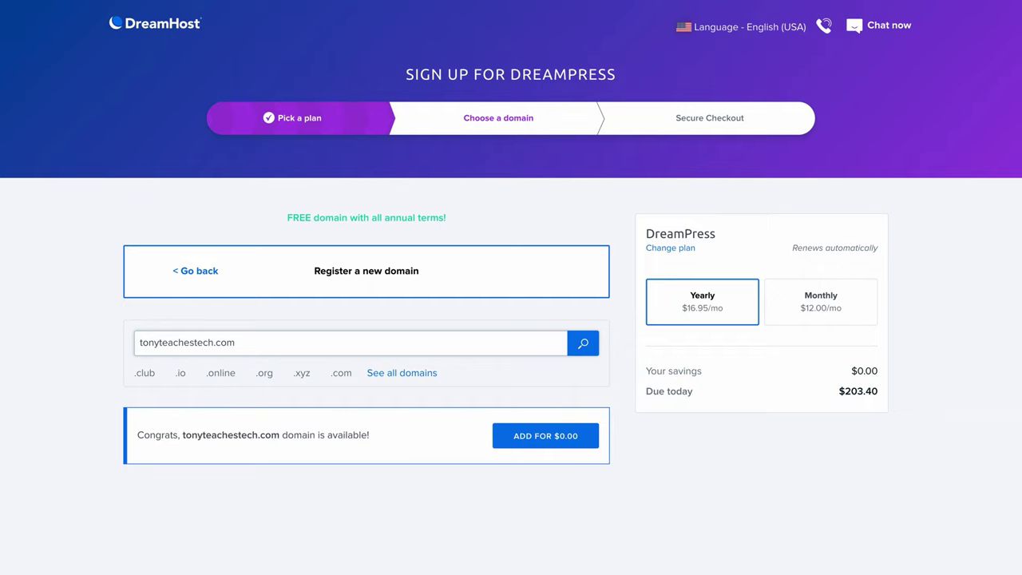
left_click(524, 431)
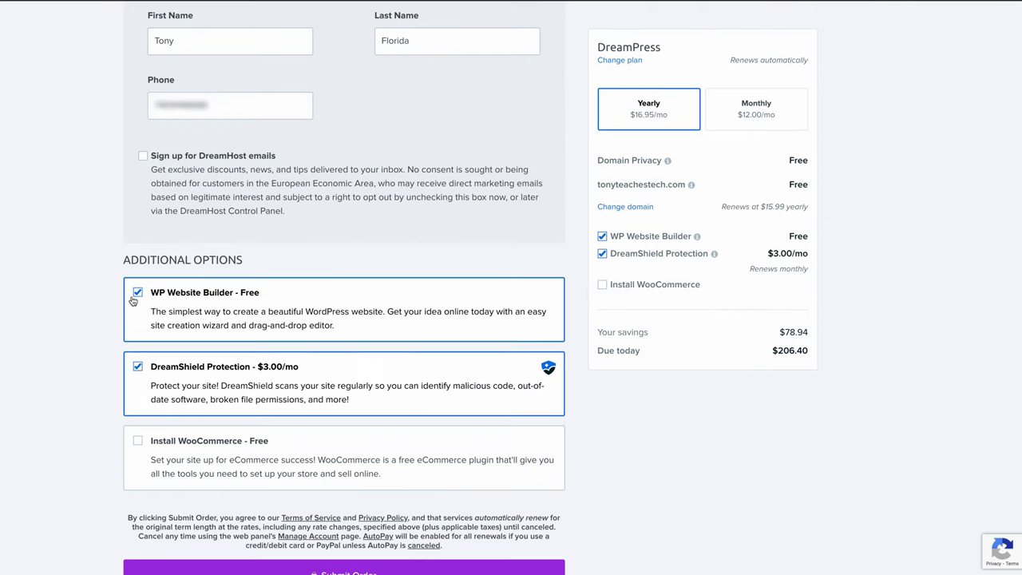
Step: Deselect the WP Website Builder and DreamShield Protection extras and submit the order
left_click(135, 295)
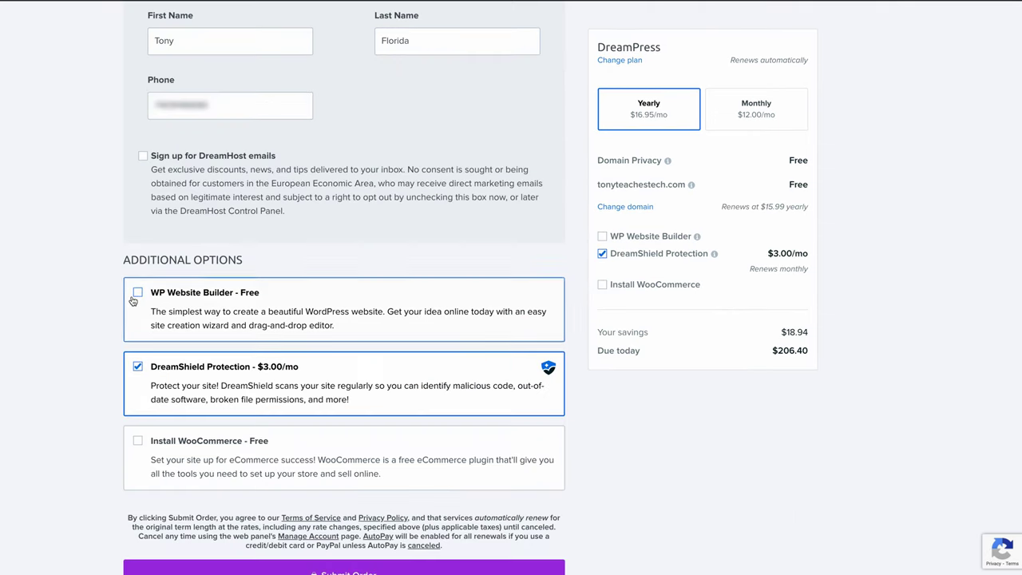
left_click(137, 367)
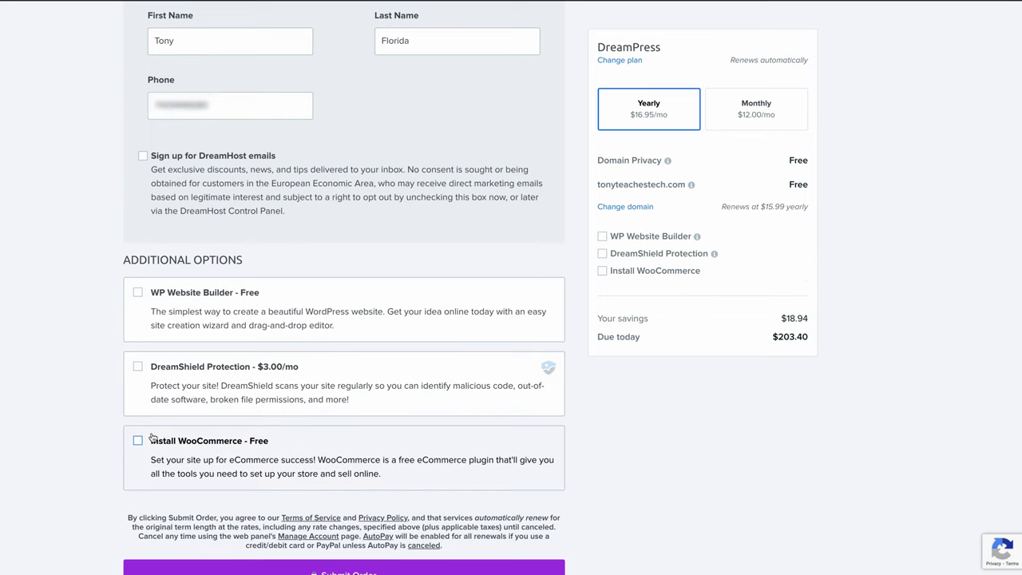
scroll(152, 437, "down", 2)
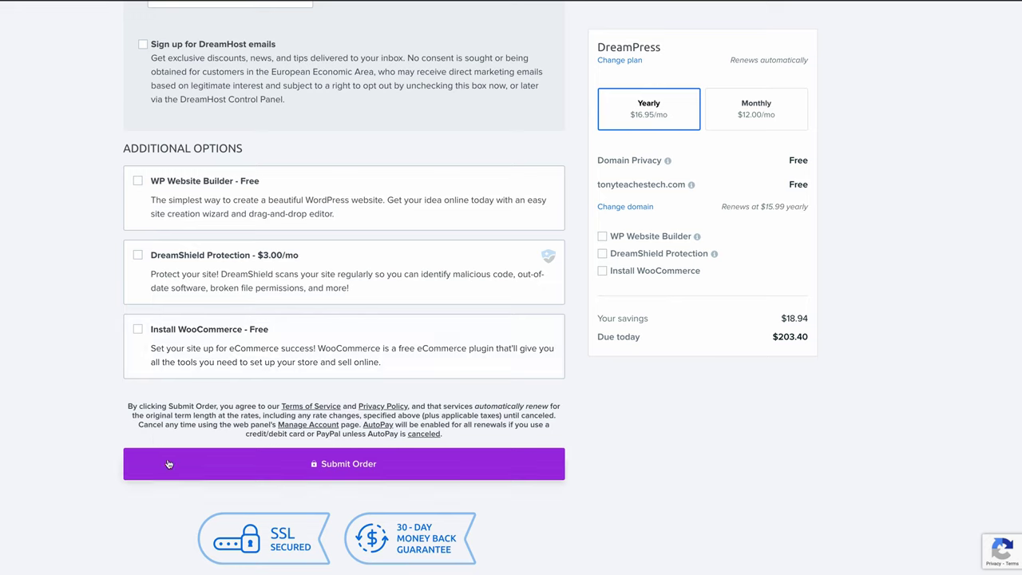
left_click(168, 464)
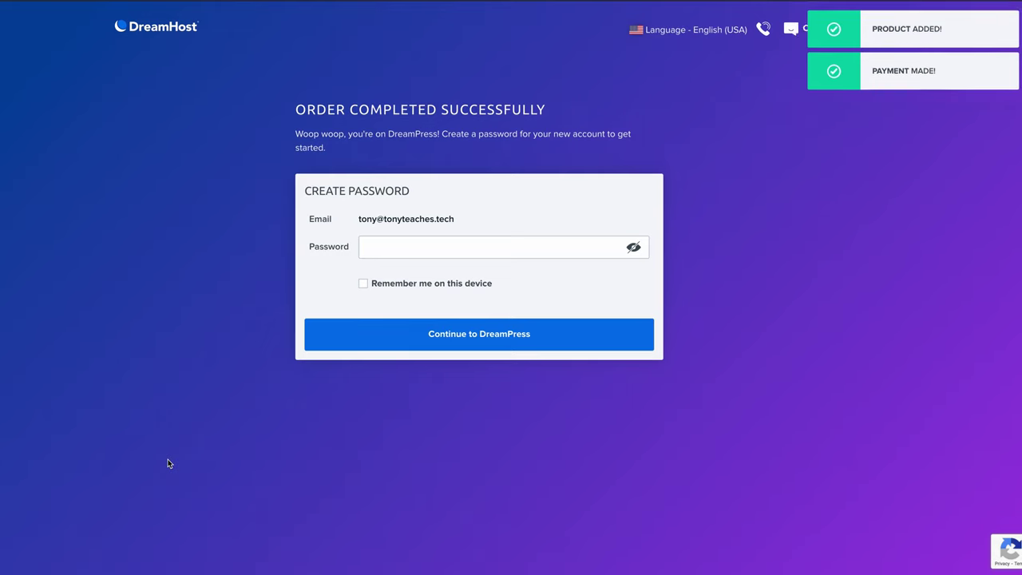
Step: Create the account password with the browser's suggestion, have the device remembered and continue to DreamPress
left_click(404, 247)
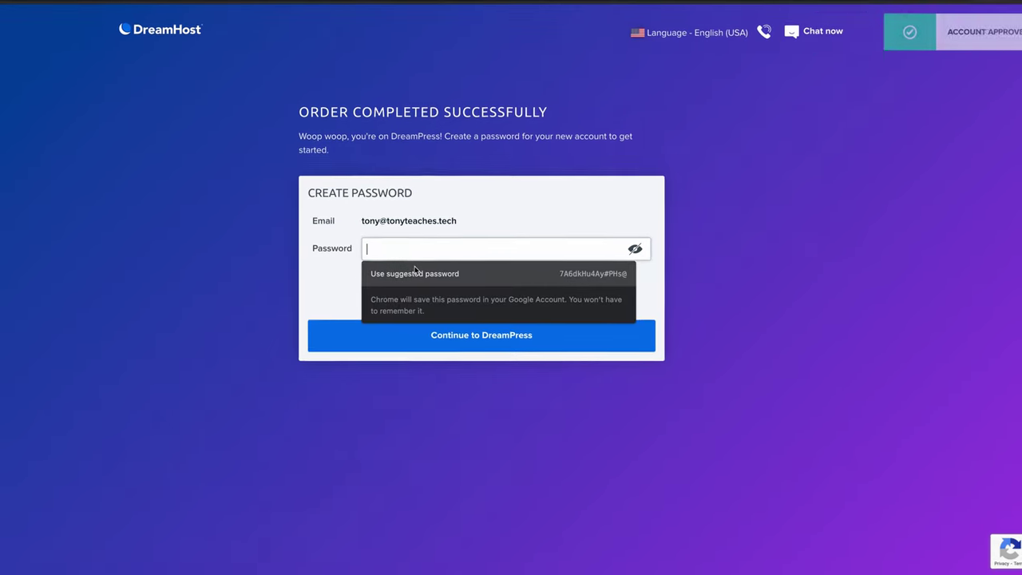
left_click(410, 272)
left_click(425, 293)
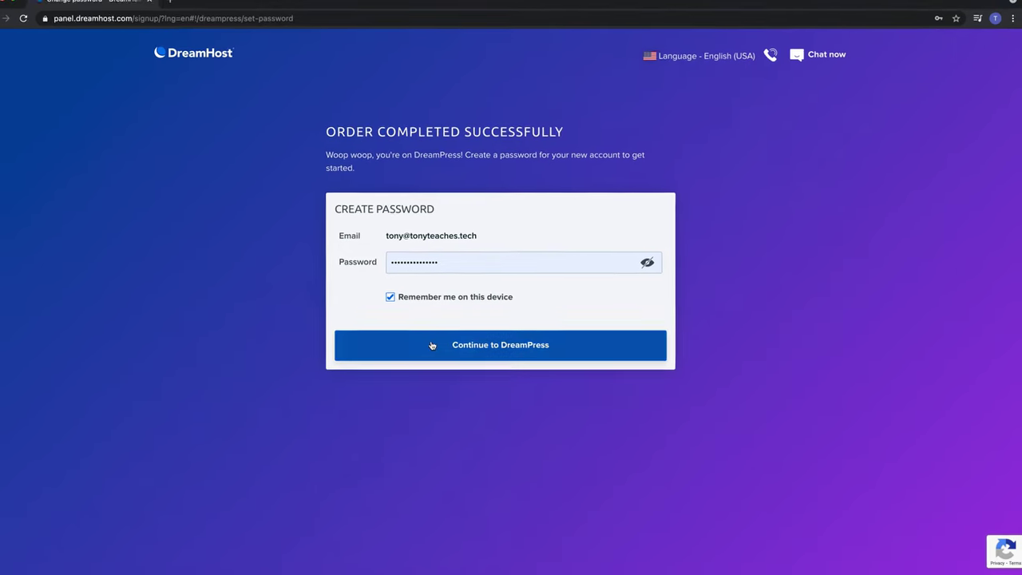
left_click(422, 340)
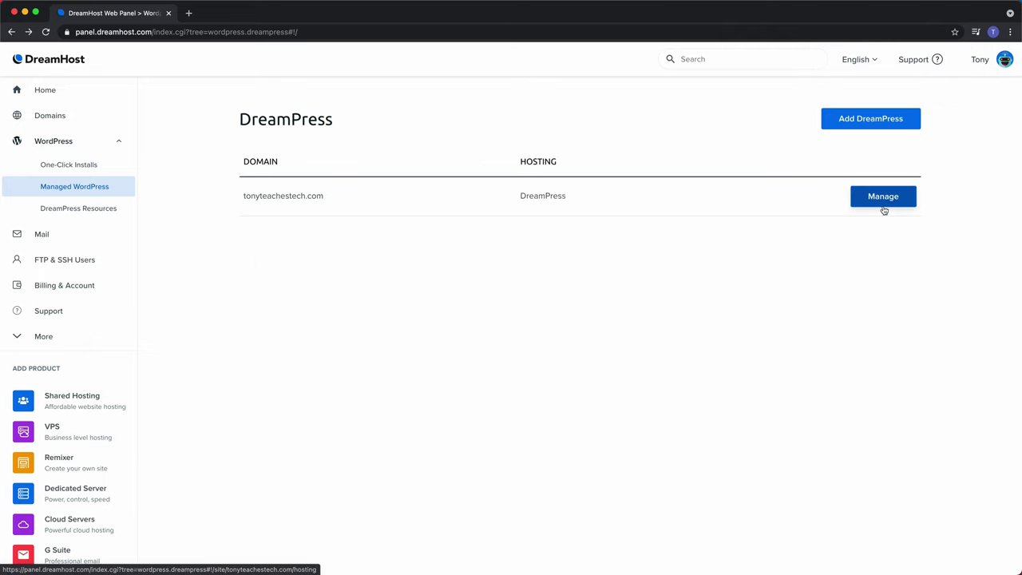
Step: Try to open the WordPress admin of tonyteachestech.com from its DreamPress management page
left_click(883, 199)
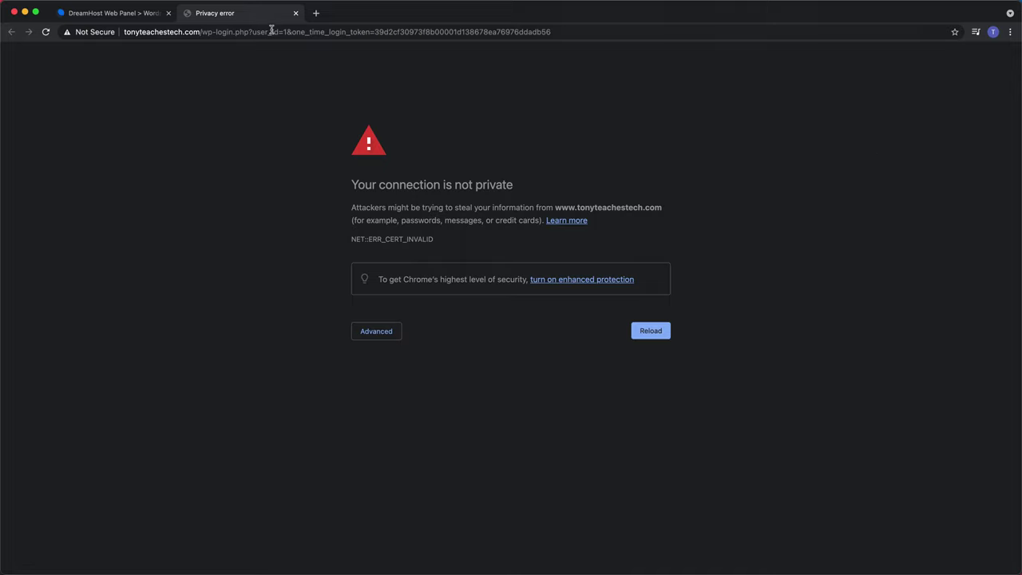
left_click(295, 13)
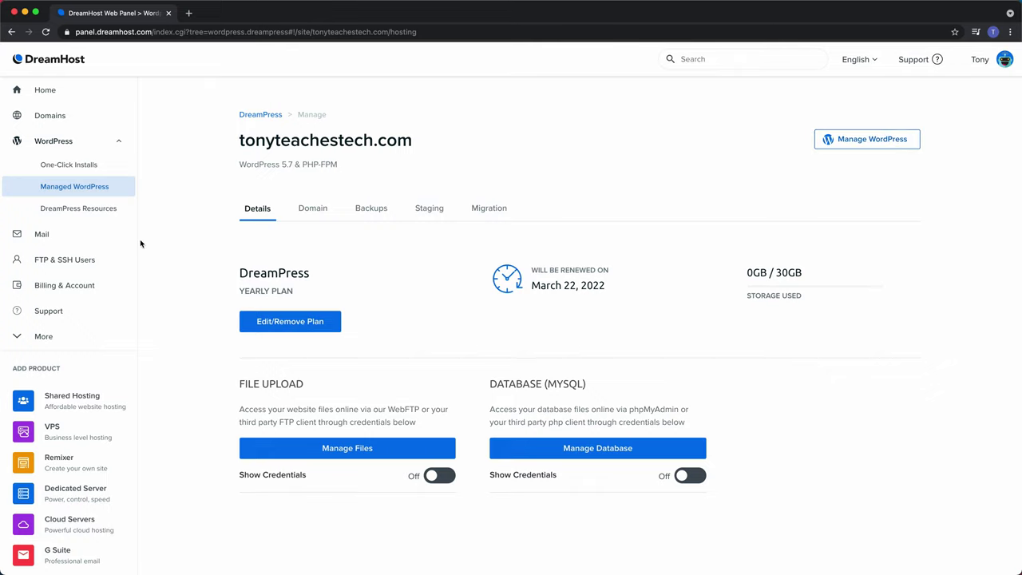
Step: Add the free Let's Encrypt SSL certificate to the tonyteachestech.com domain
left_click(56, 121)
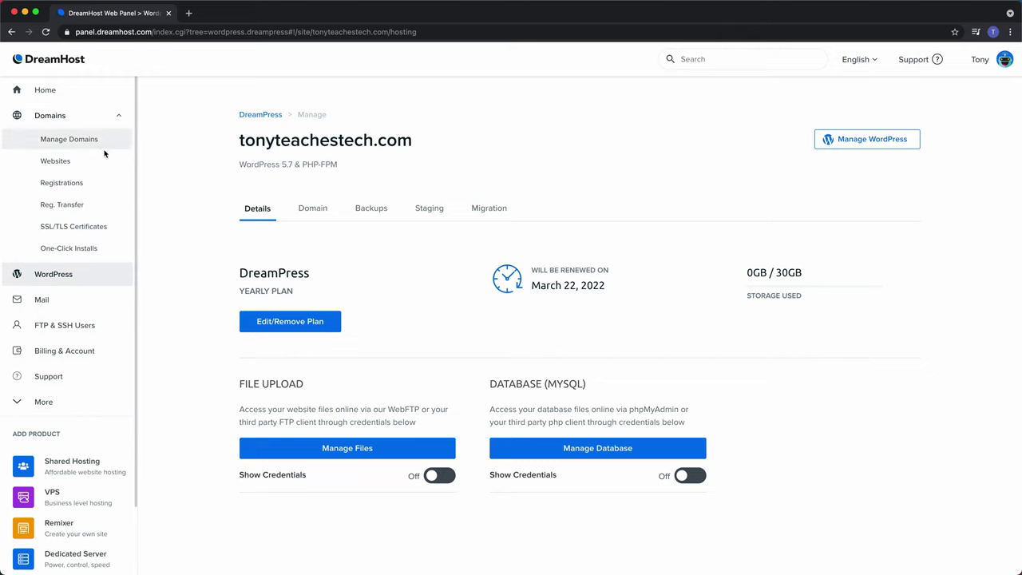
left_click(92, 226)
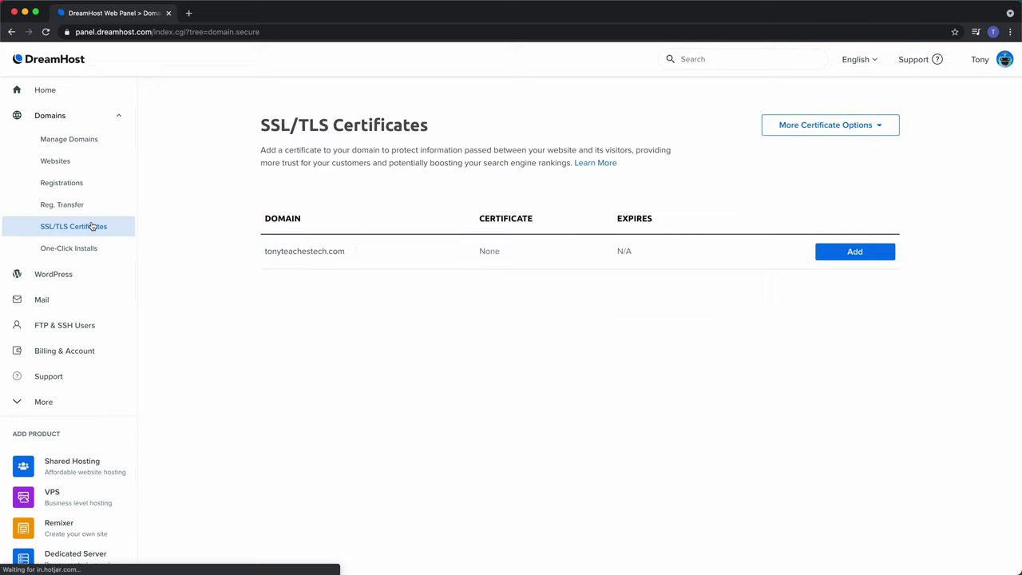
left_click(825, 253)
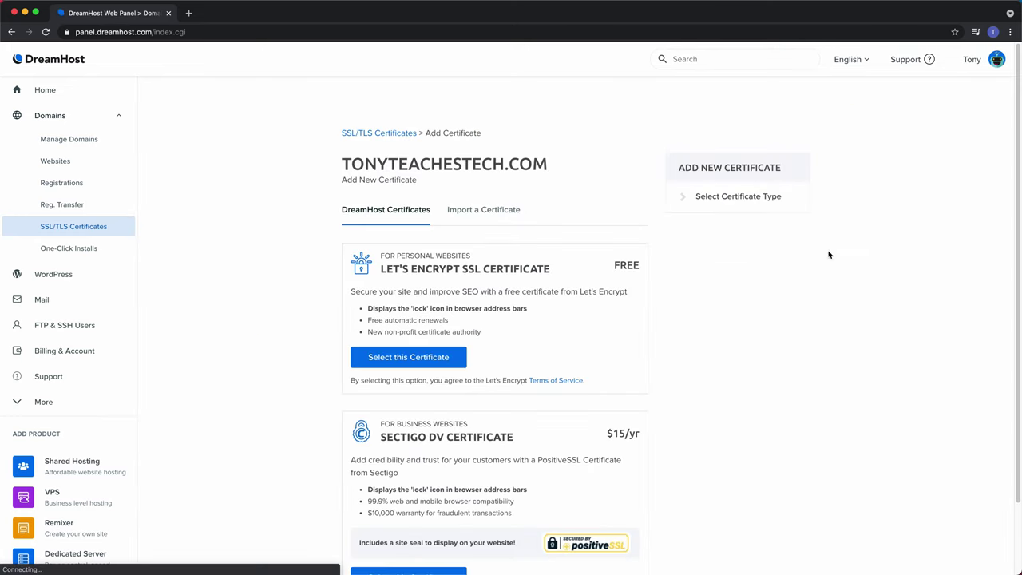
left_click(427, 357)
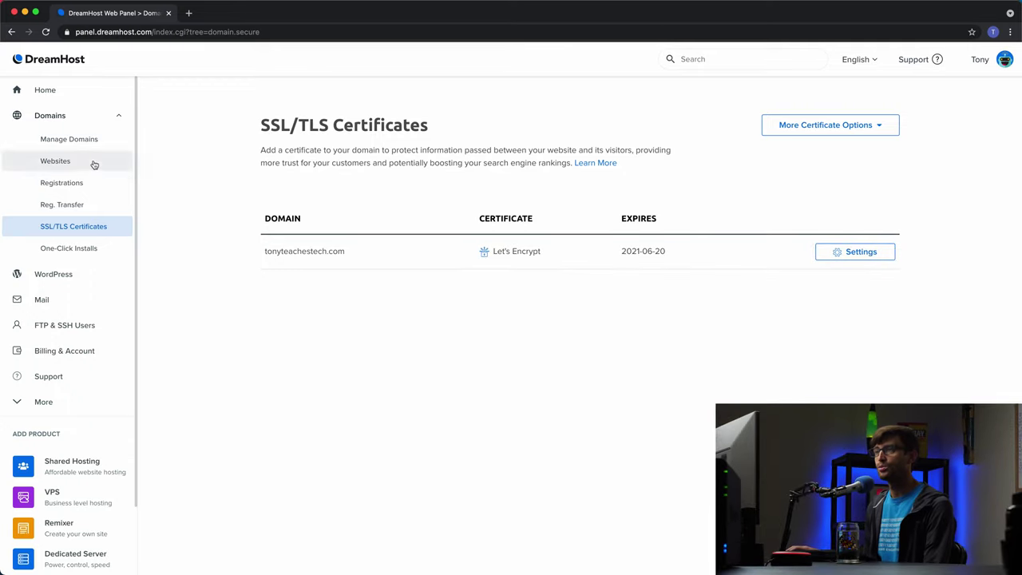
Step: Open the hosting management page of tonyteachestech.com from the list of websites
left_click(65, 163)
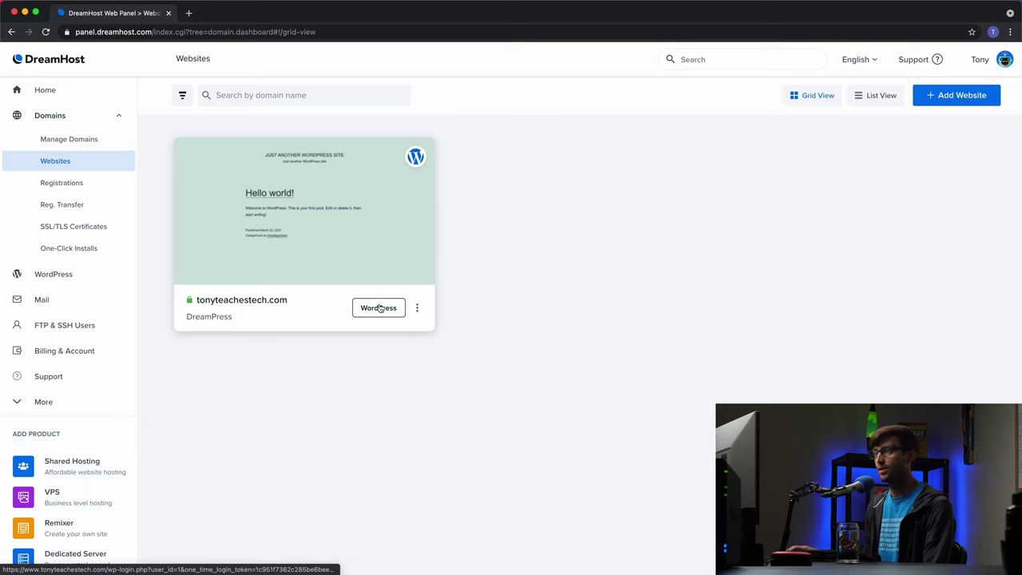
mouse_move(341, 236)
left_click(289, 214)
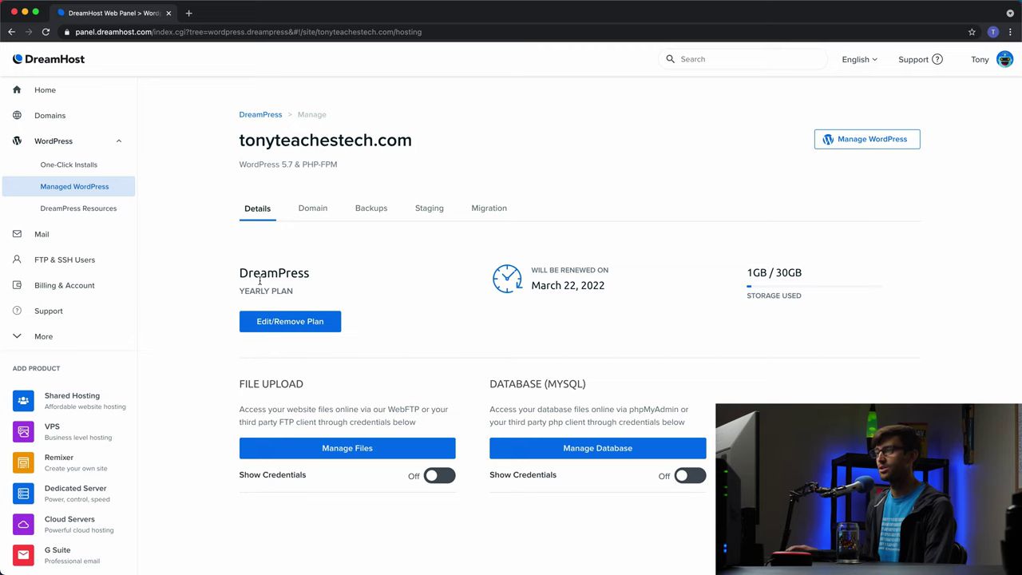
Step: Review the site's domain change, backup, staging and migration options and return to the hosting details
left_click(312, 210)
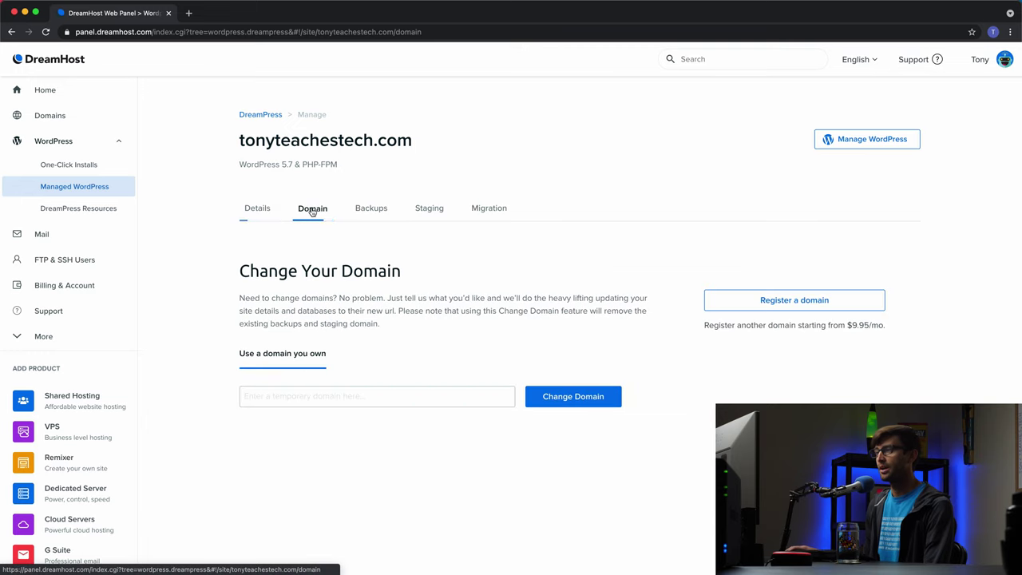
left_click(360, 219)
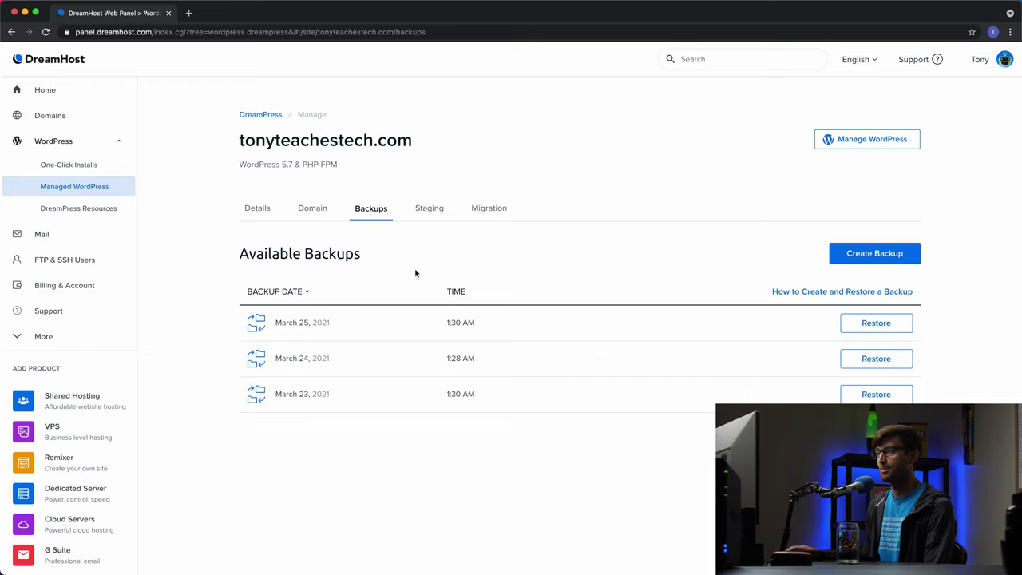
left_click(438, 218)
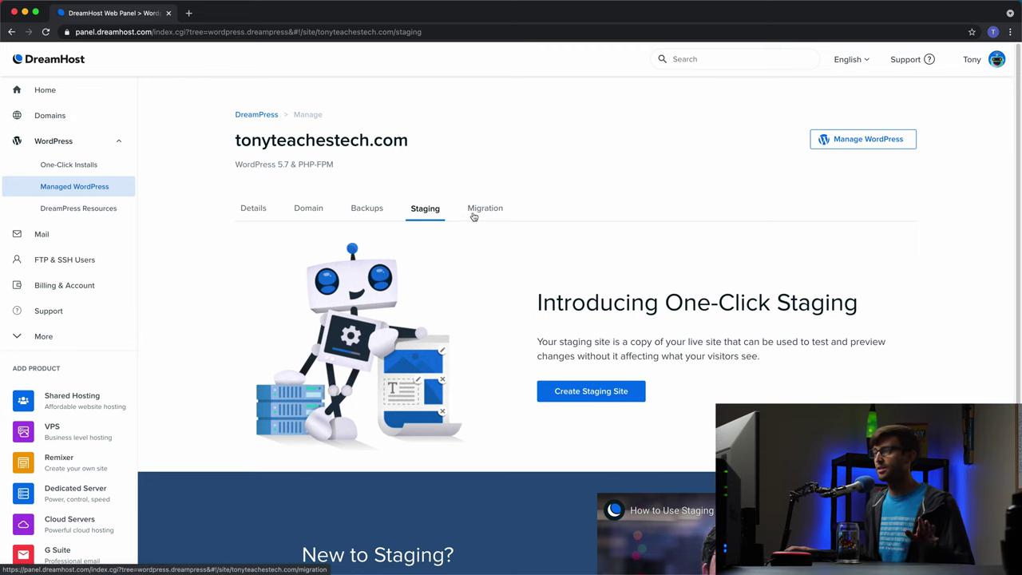
left_click(481, 211)
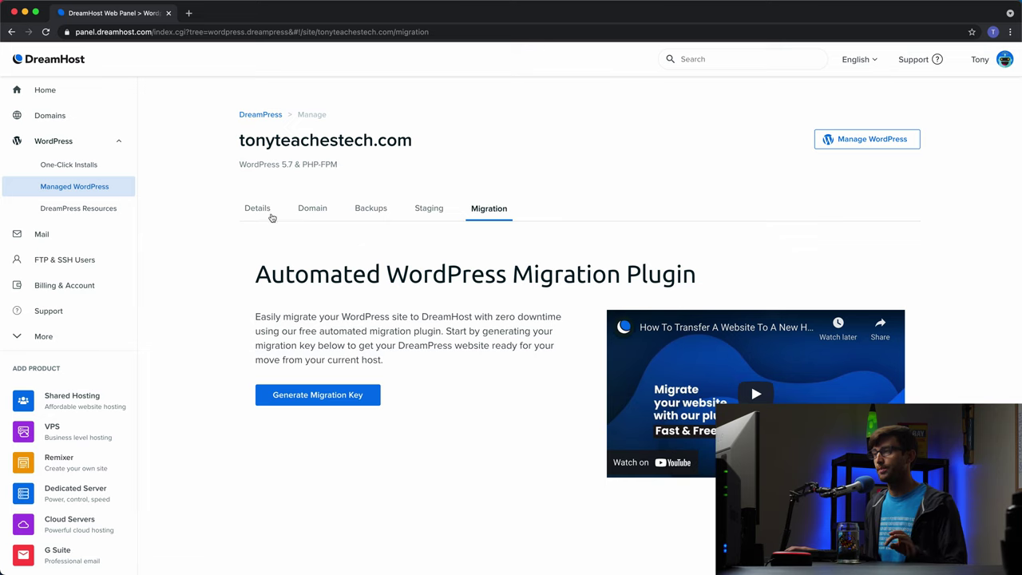
left_click(270, 215)
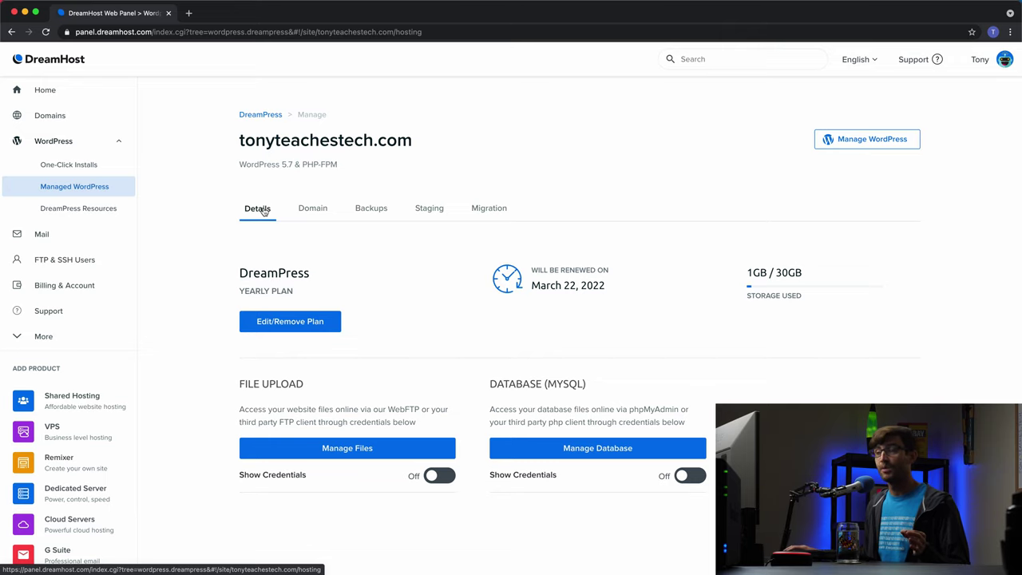
Step: Open the site's WordPress dashboard and examine its wp-admin address and SSL certificate
left_click(882, 143)
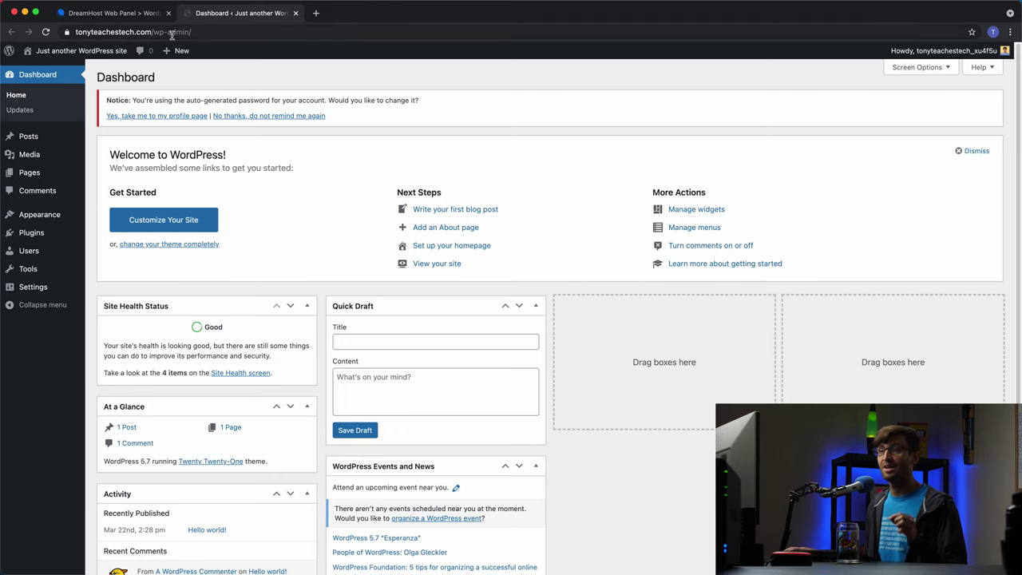
left_click_drag(153, 32, 234, 32)
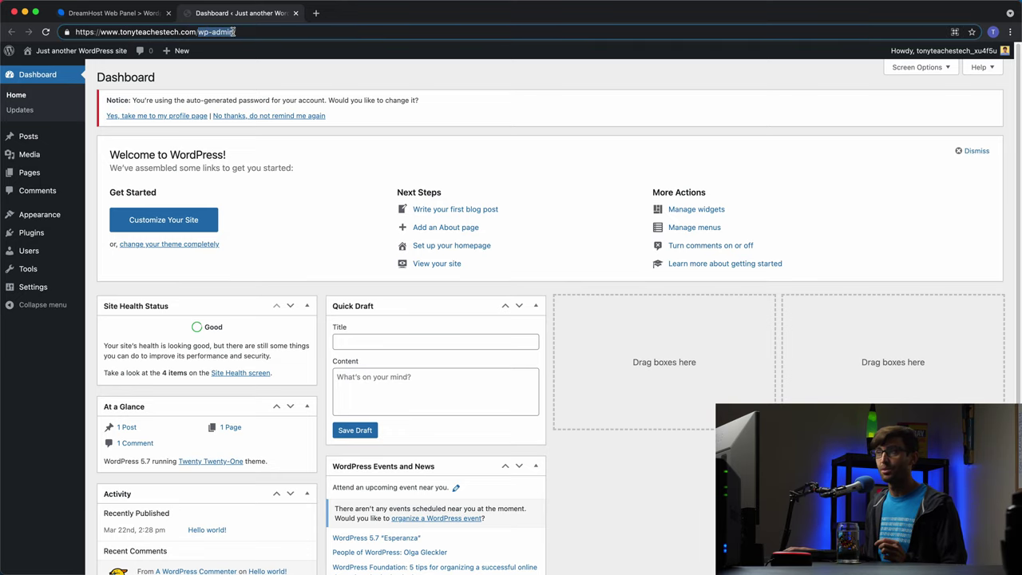
left_click(68, 33)
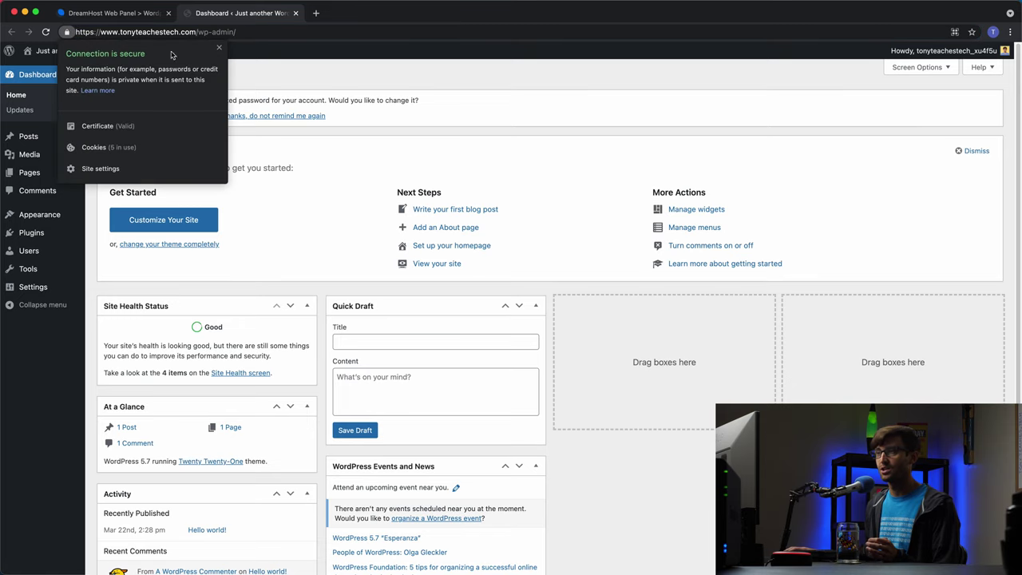
left_click(104, 130)
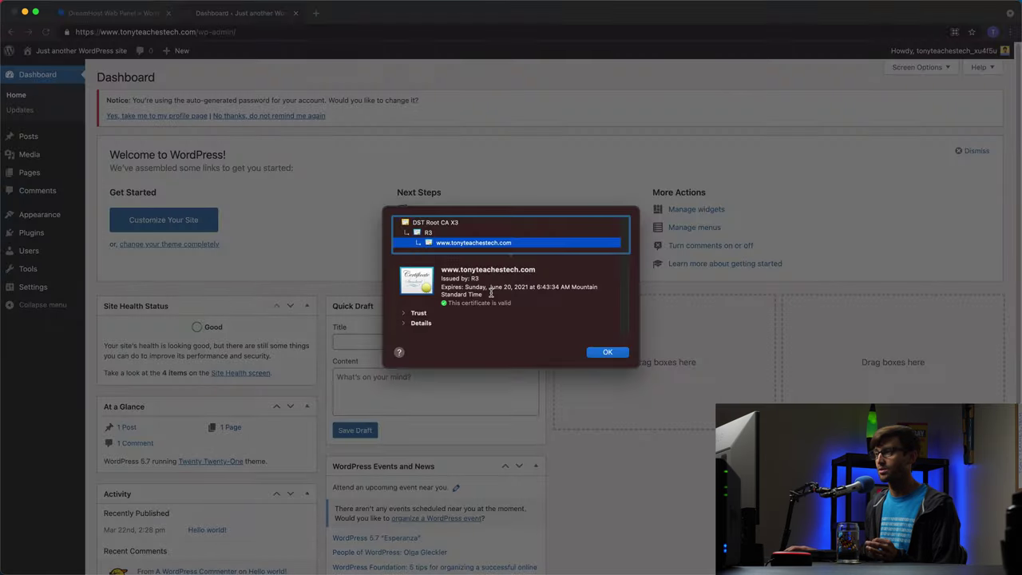
left_click(607, 353)
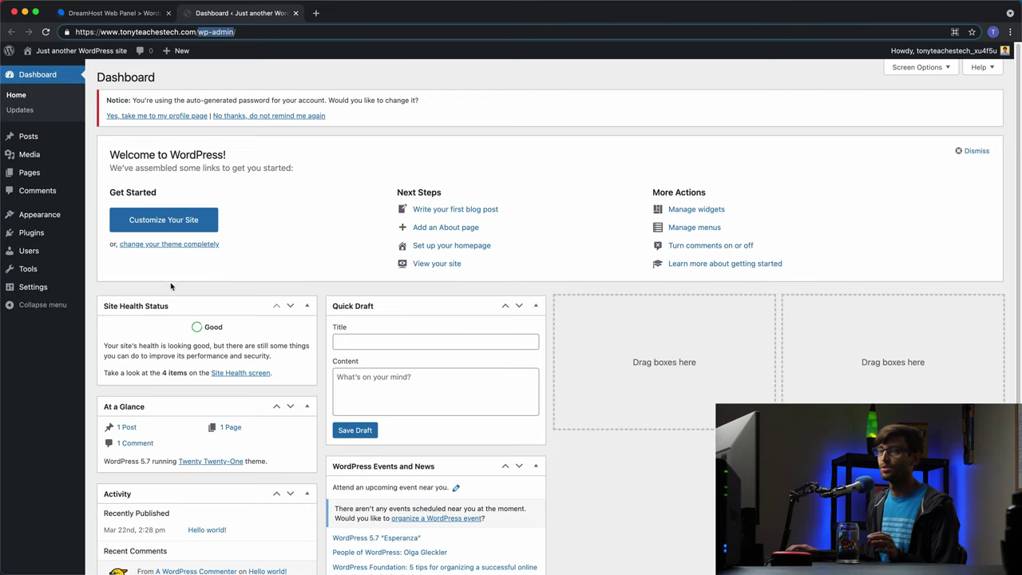
Step: Go to the WordPress site's plugin installation page and show the popular plugins
left_click(54, 240)
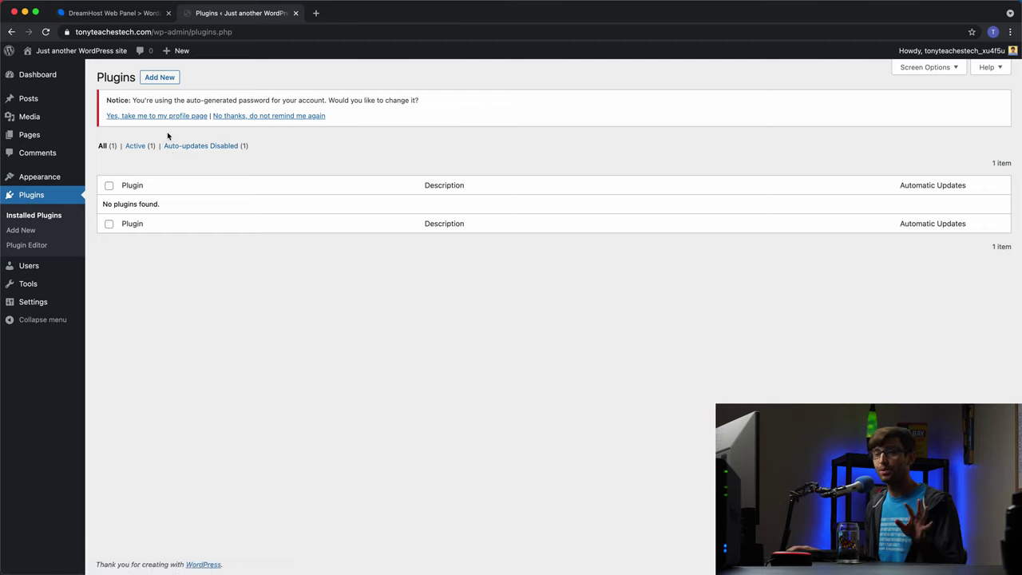
left_click(149, 82)
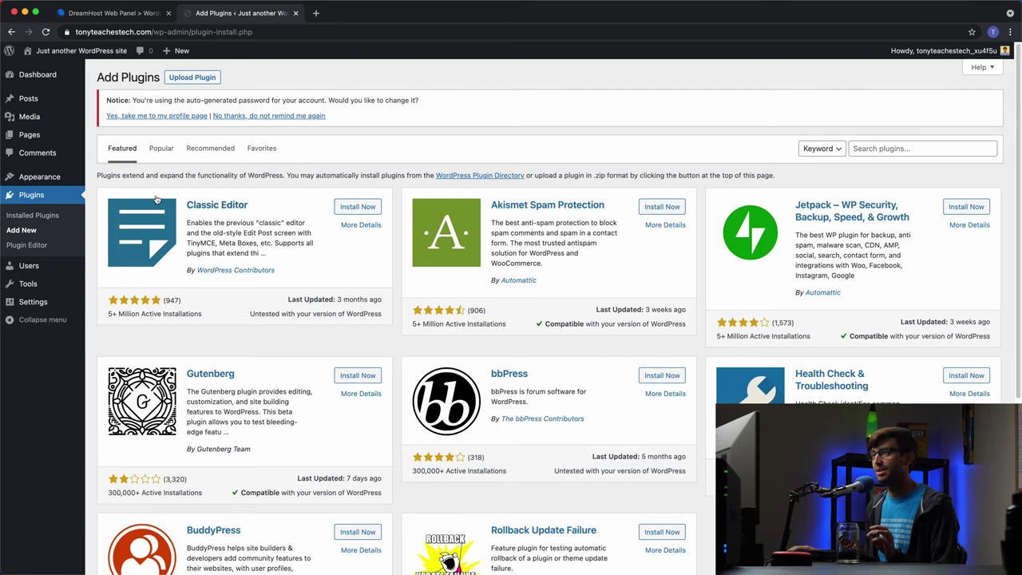
left_click(159, 149)
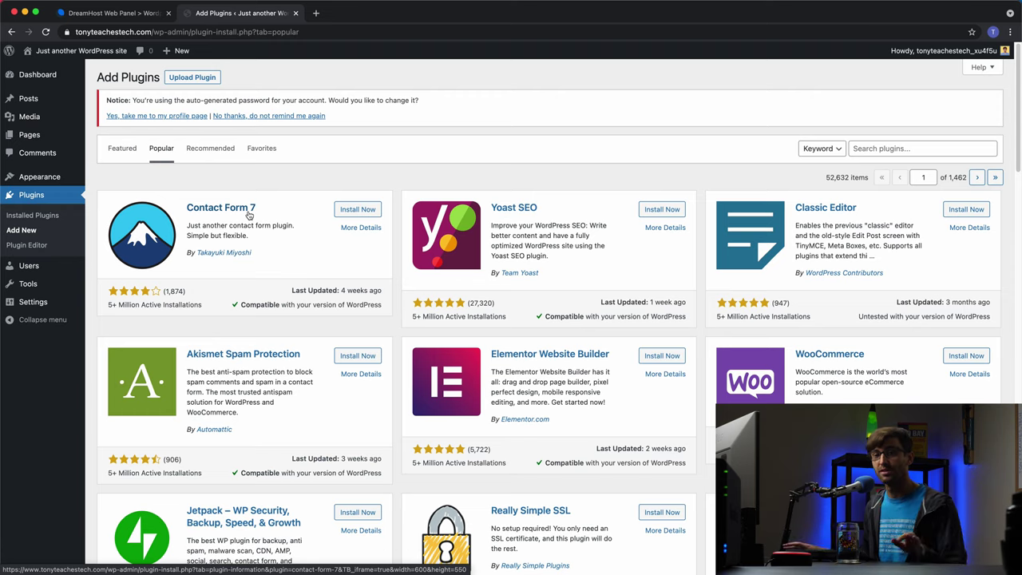
Step: Install and activate the Contact Form 7 plugin from the popular plugins
left_click(365, 213)
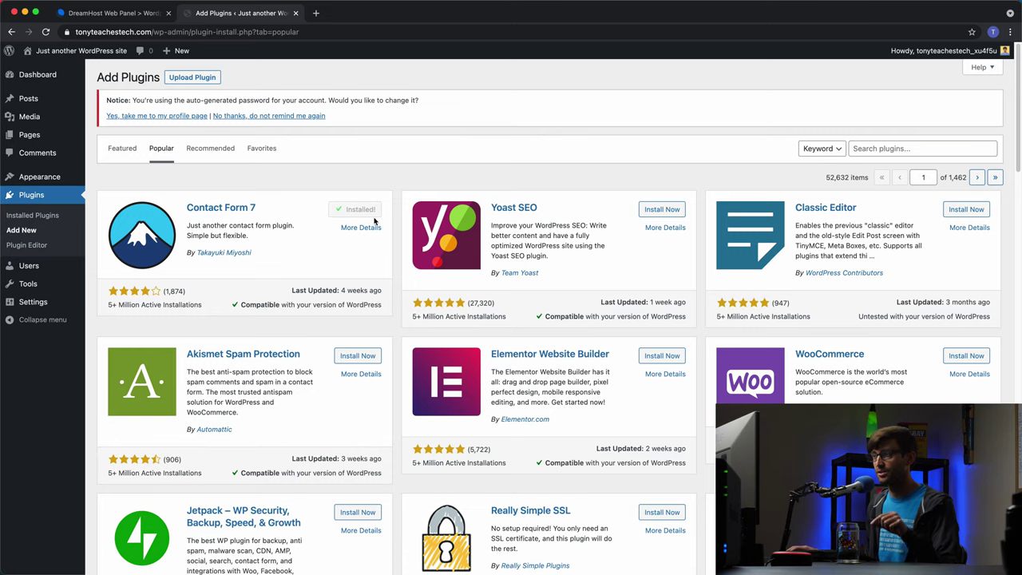
left_click(361, 210)
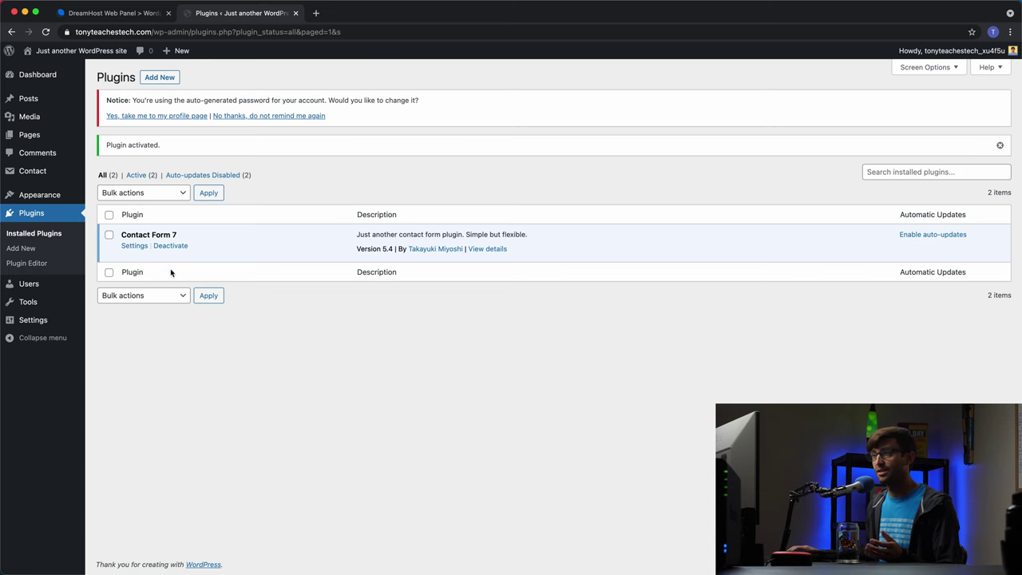
Step: Return to the popular plugins list and review the other available plugins
left_click(12, 32)
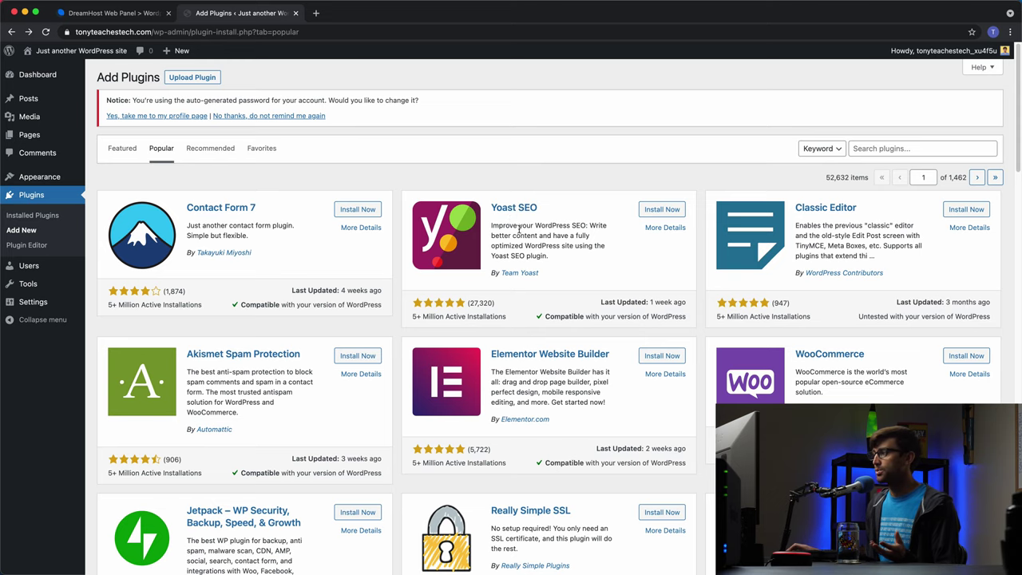
scroll(519, 231, "down", 10)
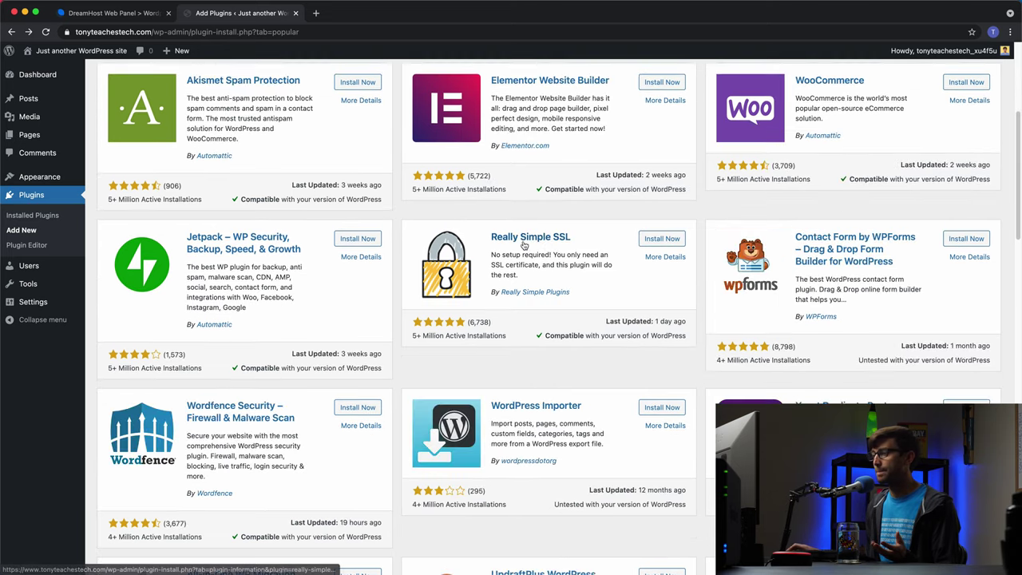
scroll(523, 241, "down", 5)
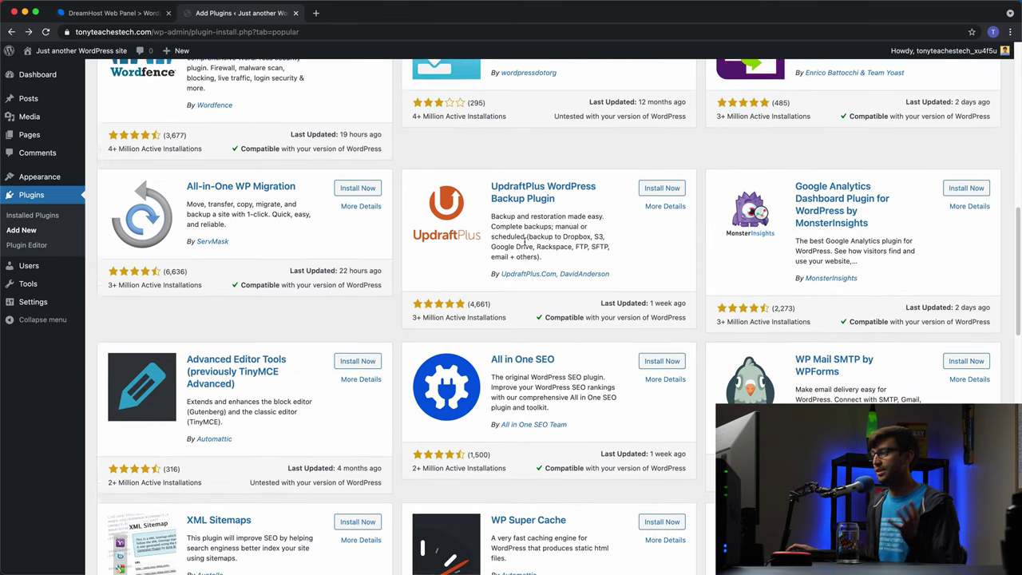
scroll(534, 250, "up", 10)
scroll(534, 250, "up", 5)
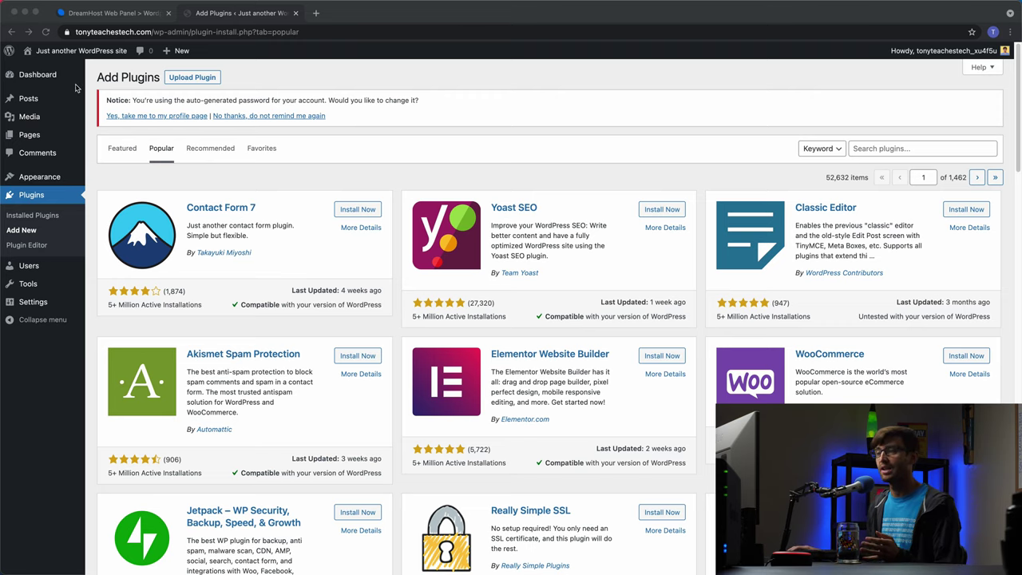
Step: Create a new blog post from the site's Posts page and title it "Welcome to my blog"
mouse_move(28, 102)
left_click(28, 101)
mouse_move(131, 205)
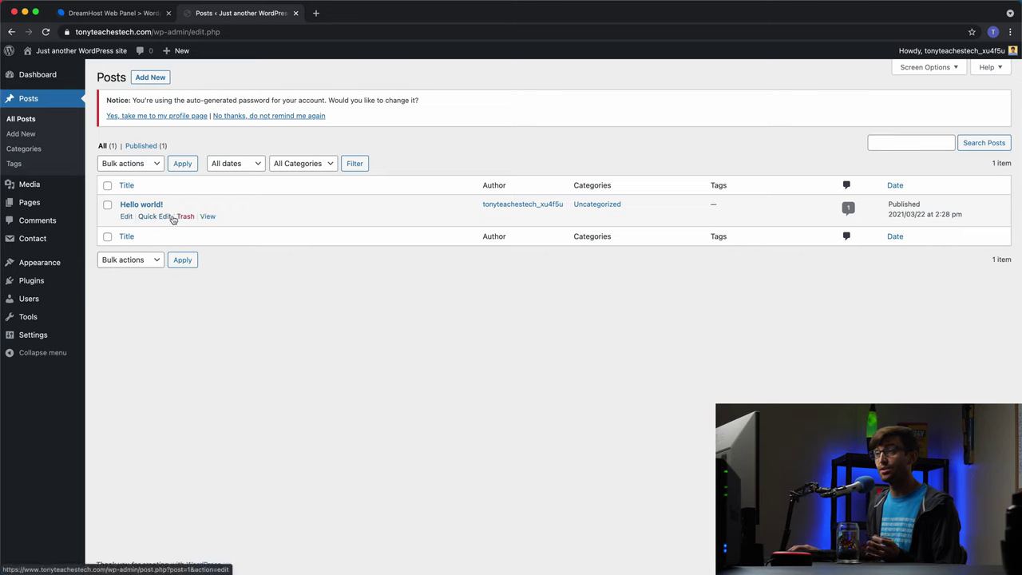
left_click(145, 78)
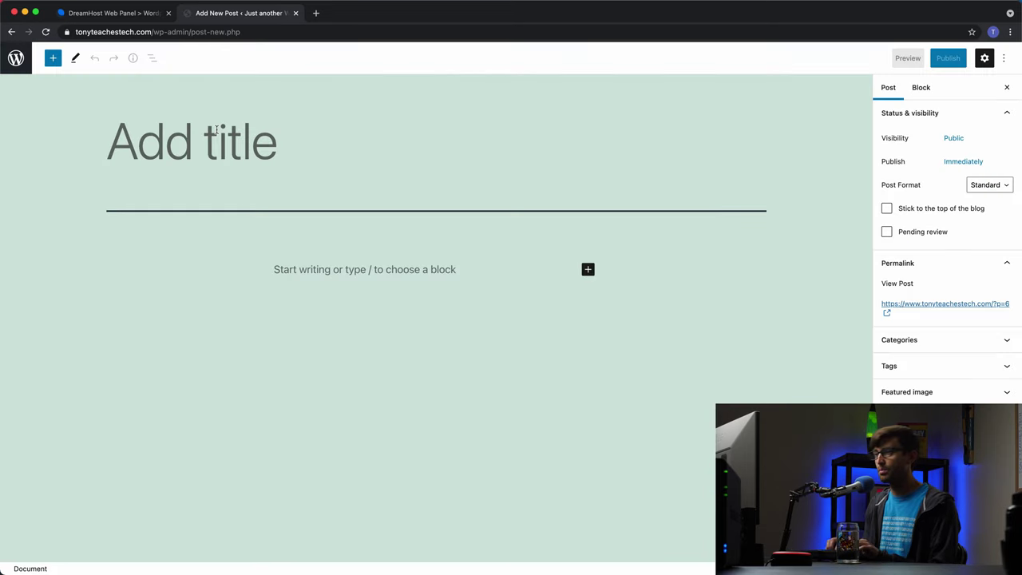
type("H")
key("BackSpace")
type("Welcome to my blog")
key("Return")
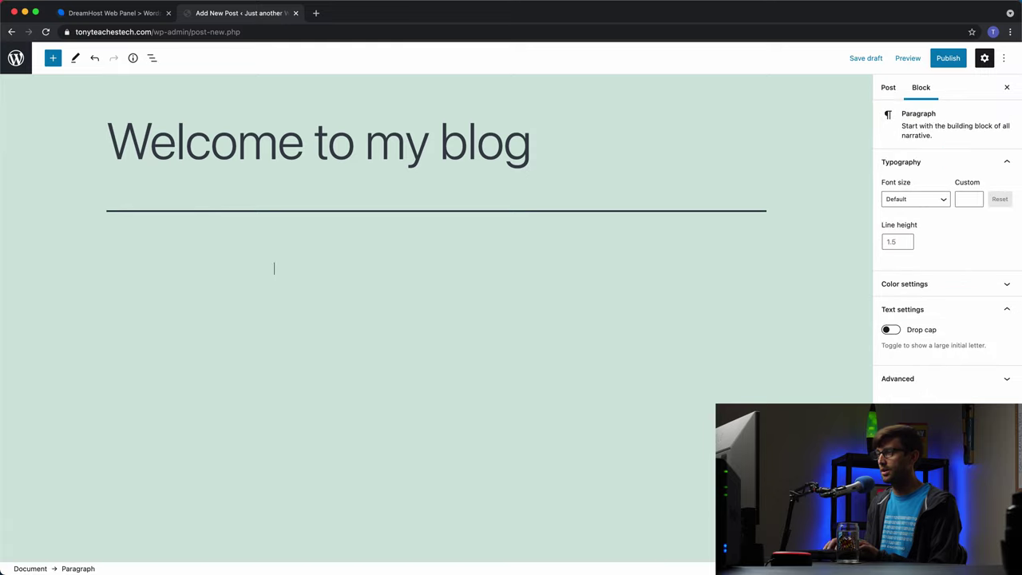
Step: Write the body paragraph "This is my first blog post. Thanks for stopping by." and sign it with the author's first name
type("This is my first blog post. Thanks for sto")
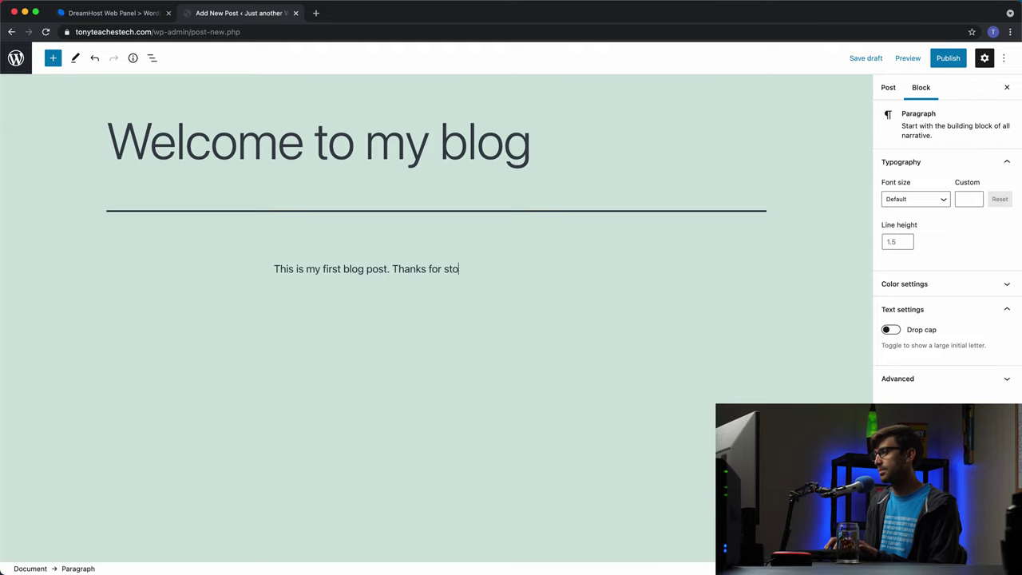
type("pping by.")
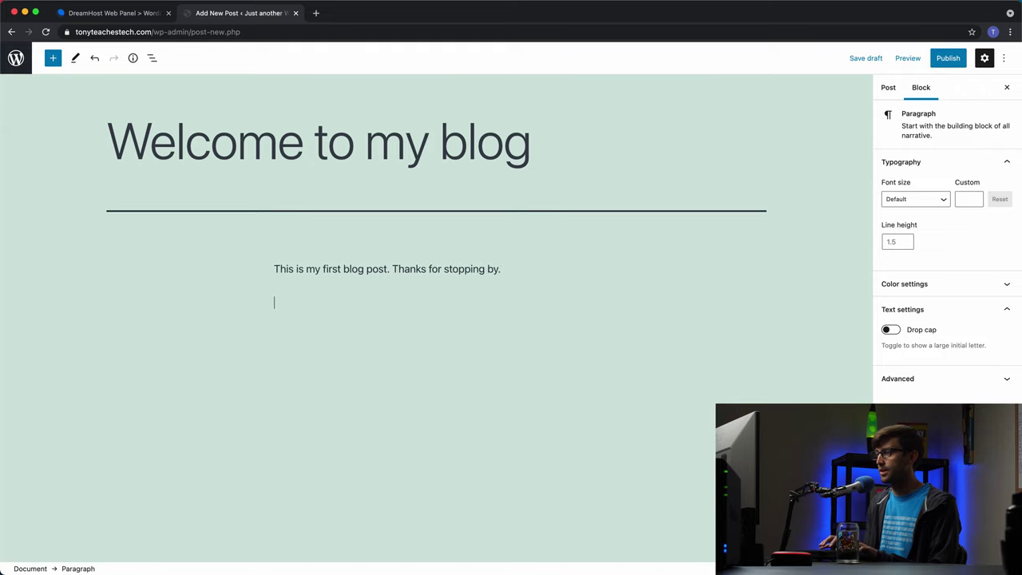
key("Return")
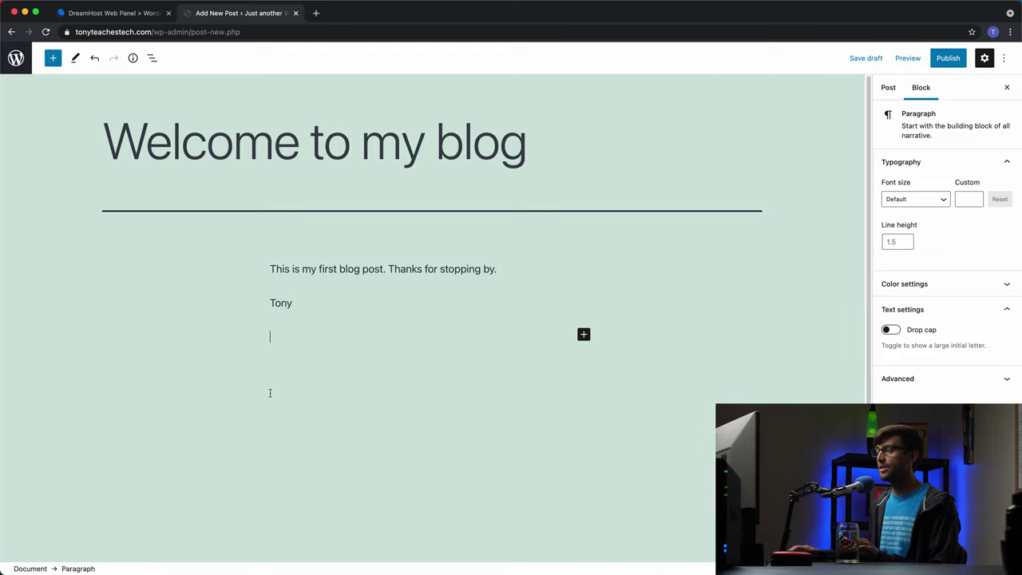
Step: Browse the full block library and insert a Social Icons block below the sign-off
left_click(584, 336)
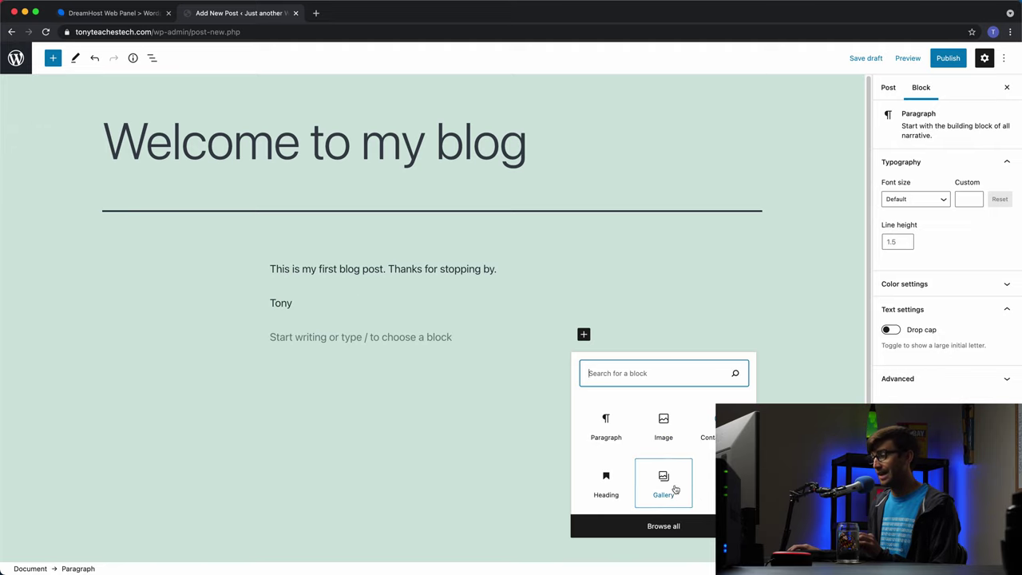
left_click(669, 527)
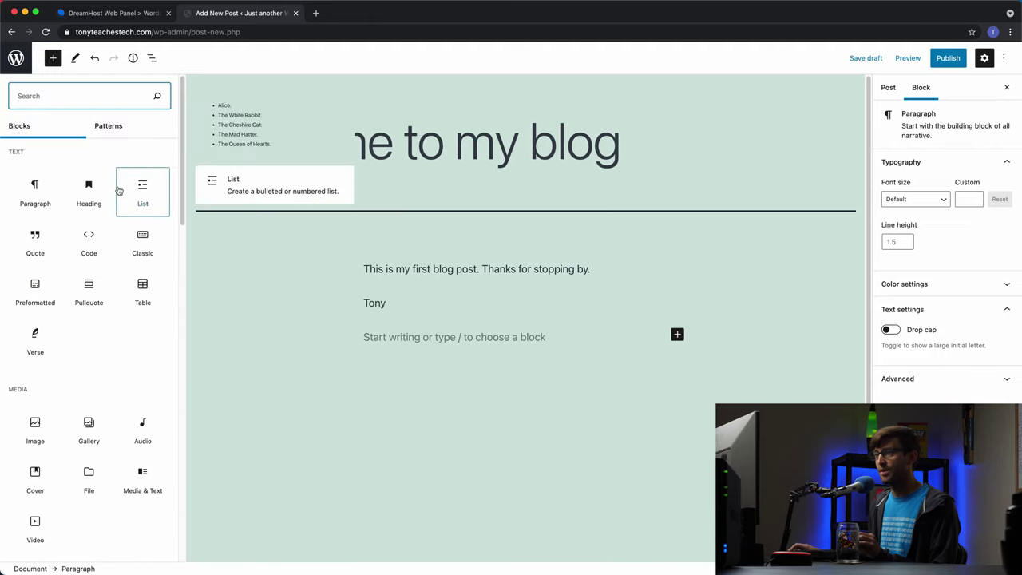
scroll(164, 287, "down", 5)
scroll(163, 299, "down", 5)
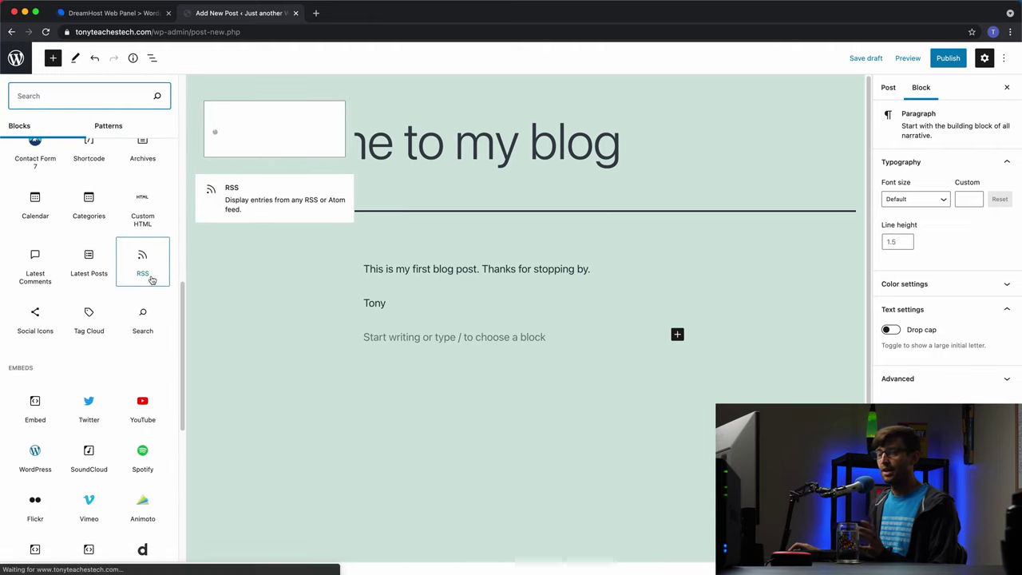
scroll(151, 276, "down", 3)
scroll(156, 265, "down", 1)
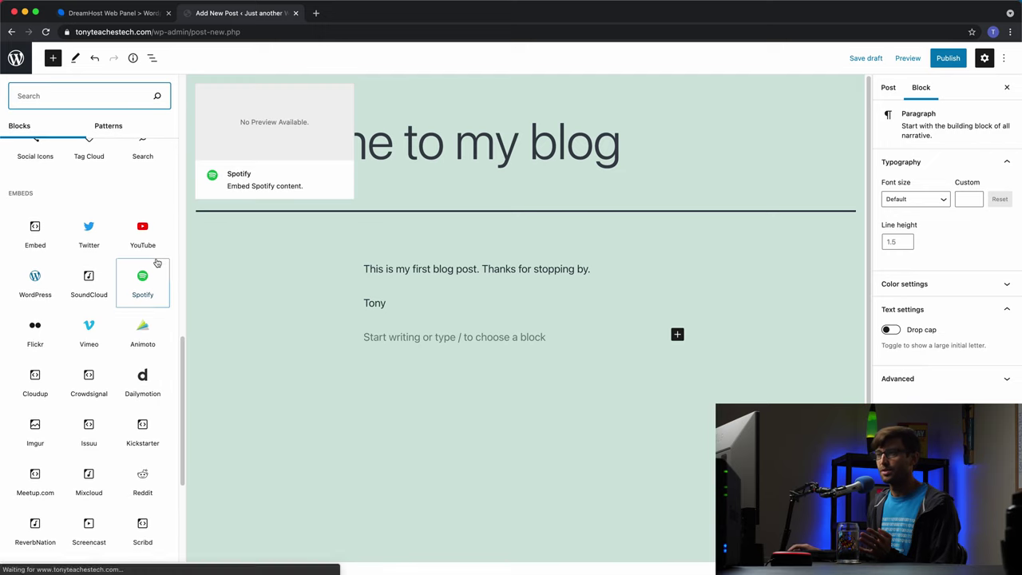
scroll(155, 265, "up", 3)
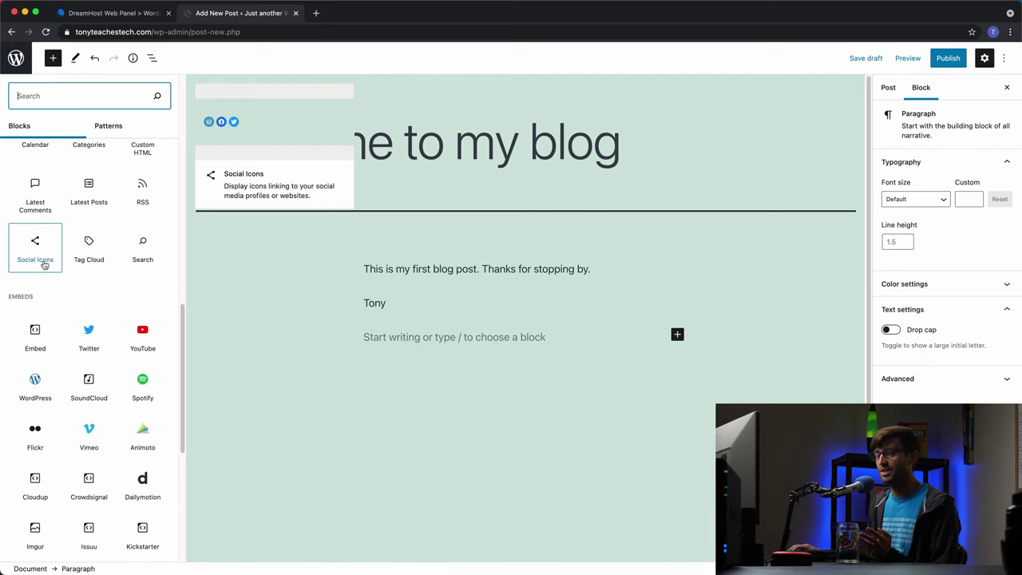
left_click(43, 266)
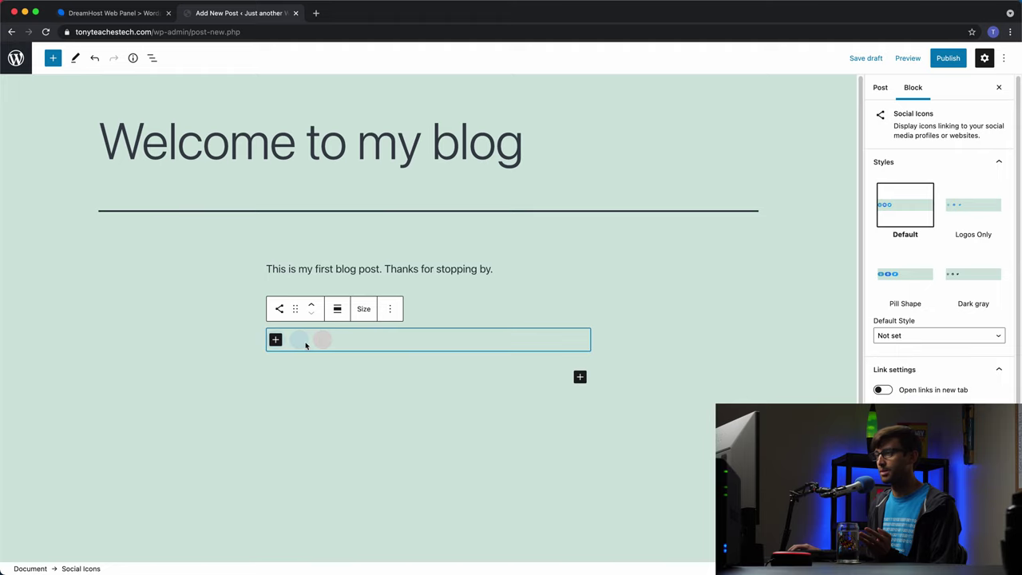
Step: Keep the Default style for the Social Icons block and set its icon size to Large
left_click(278, 311)
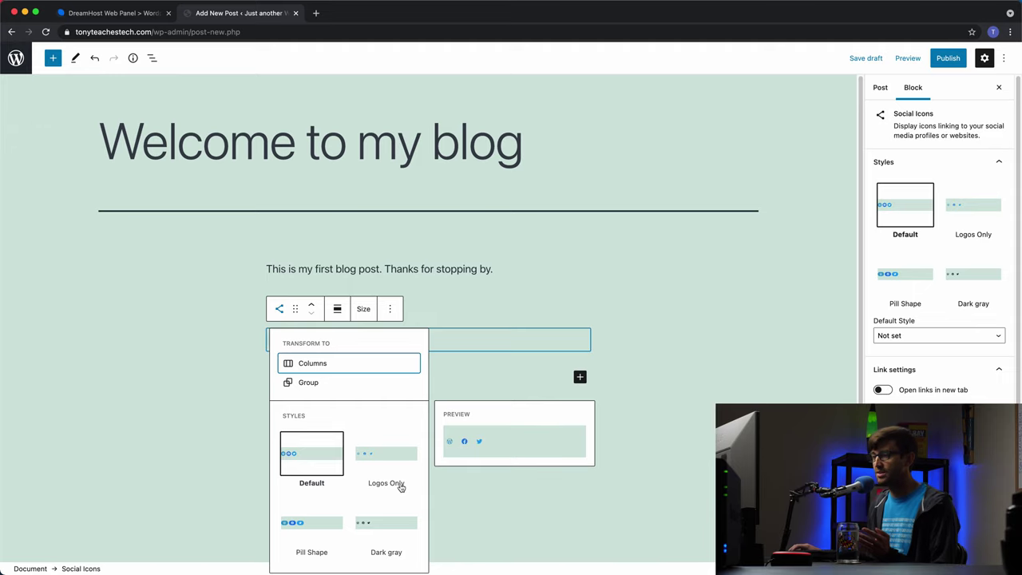
left_click(328, 456)
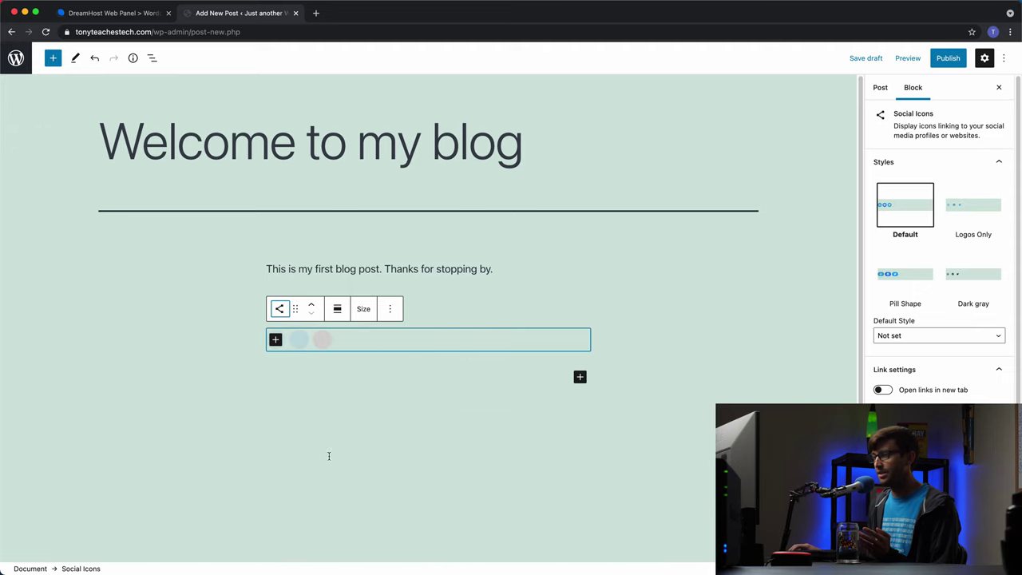
left_click(390, 310)
left_click(364, 309)
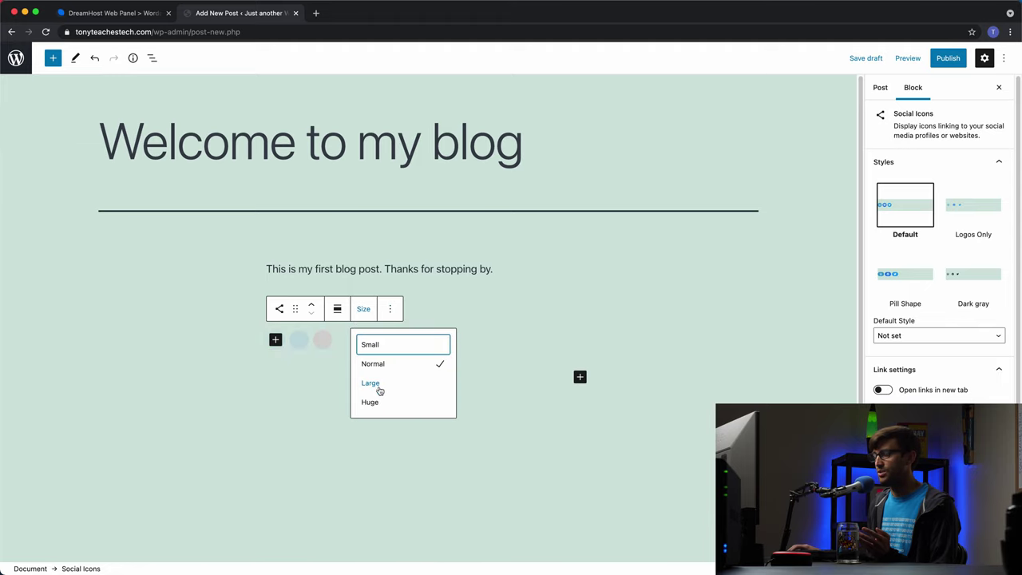
left_click(379, 388)
left_click(301, 350)
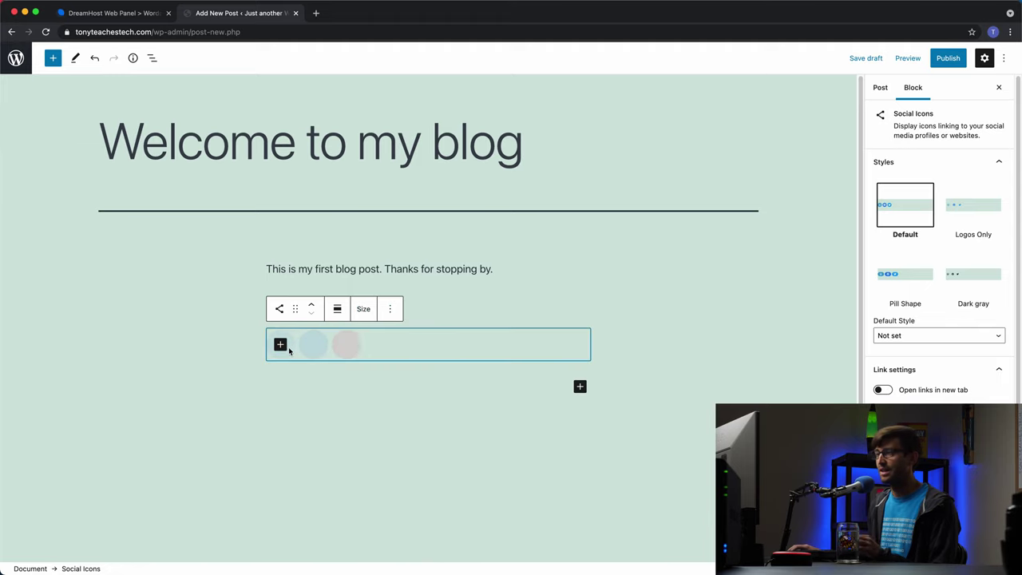
Step: Add a YouTube icon to the Social Icons block and link it to the author's YouTube channel address
left_click(280, 344)
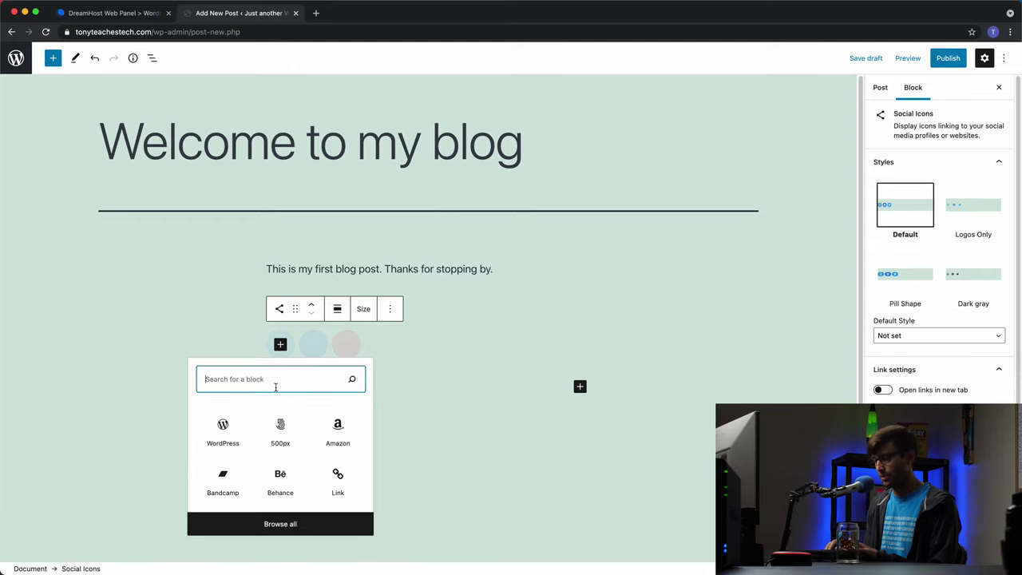
type("yout")
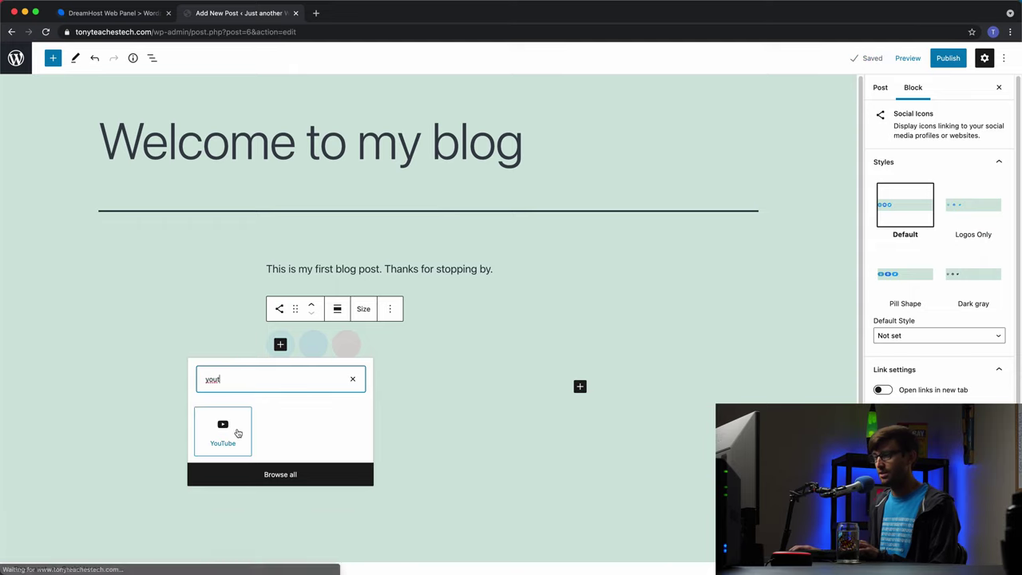
left_click(223, 429)
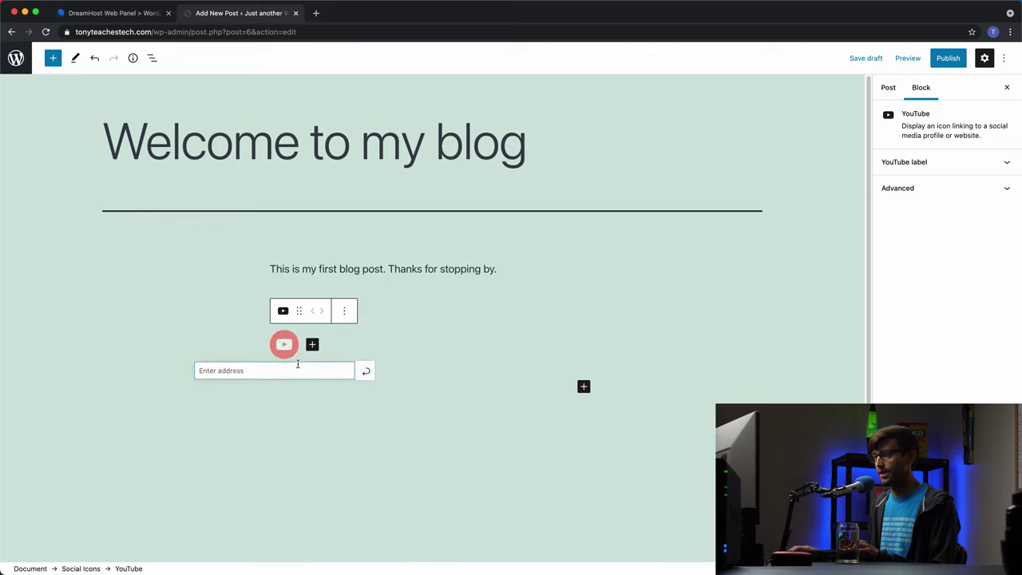
type("youtube.com/tonyf")
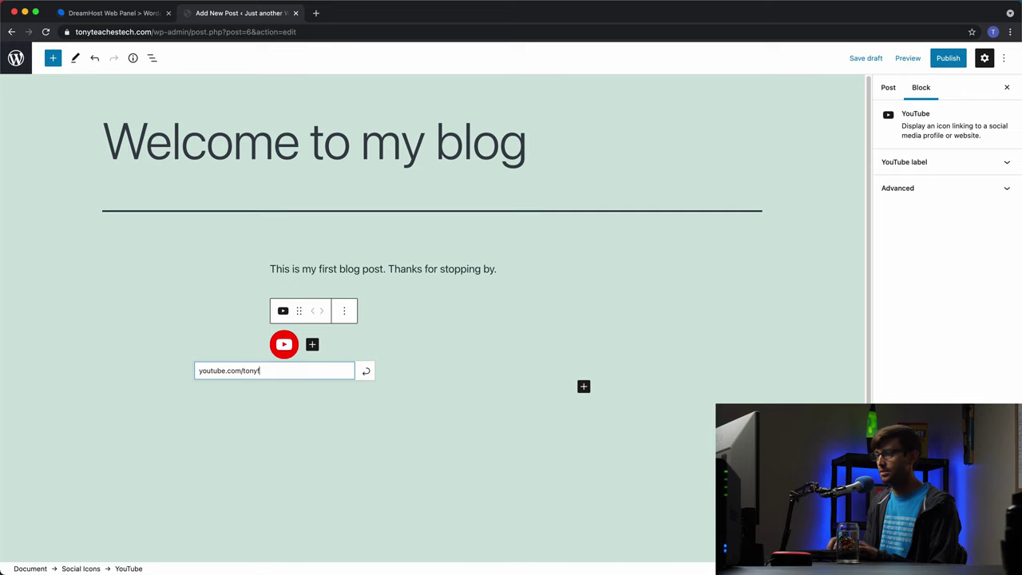
type("lorida")
left_click(372, 370)
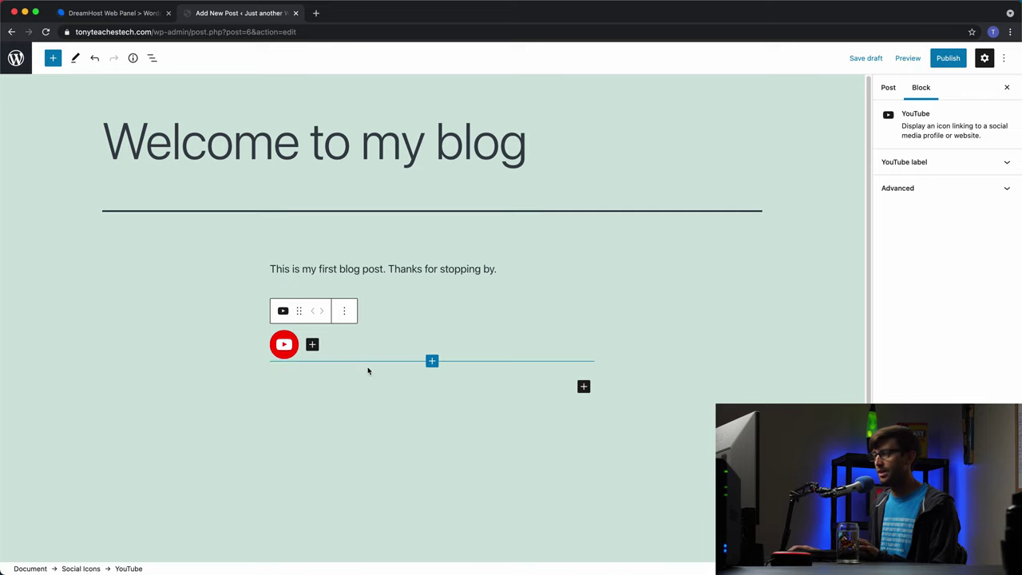
Step: Add Twitter and Instagram icons beside the YouTube icon, and recheck the YouTube icon's link address
left_click(311, 345)
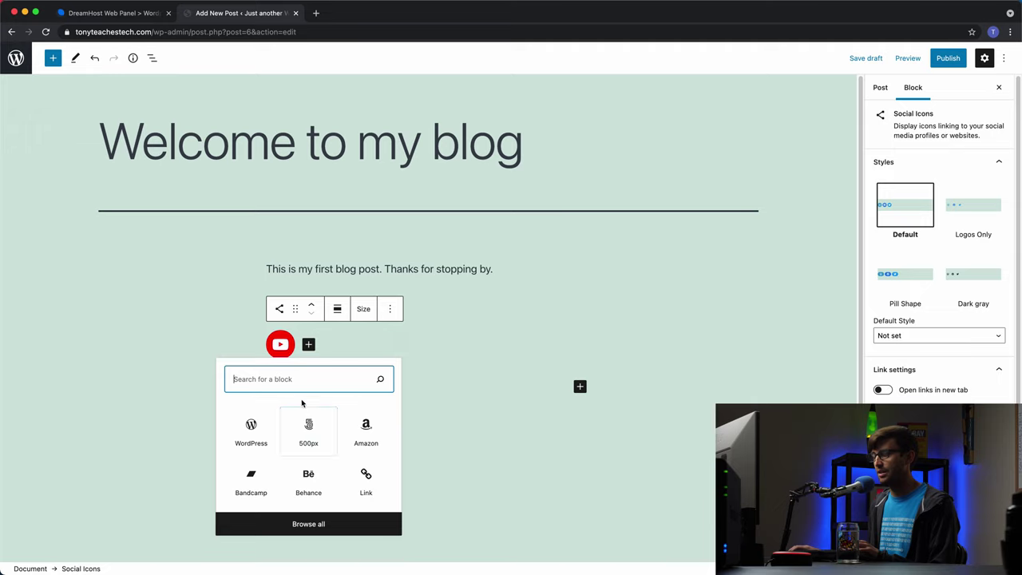
type("twi")
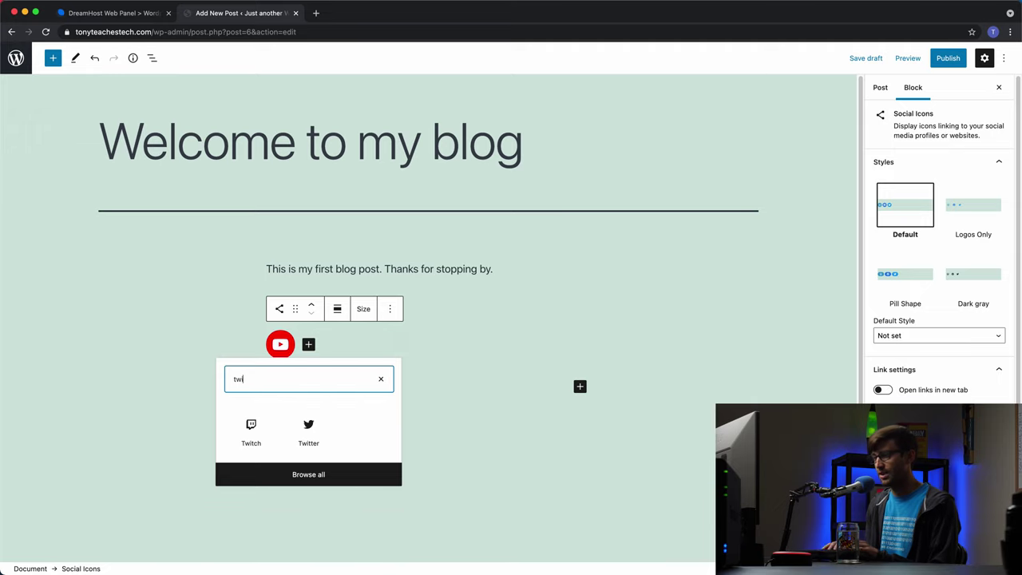
left_click(327, 427)
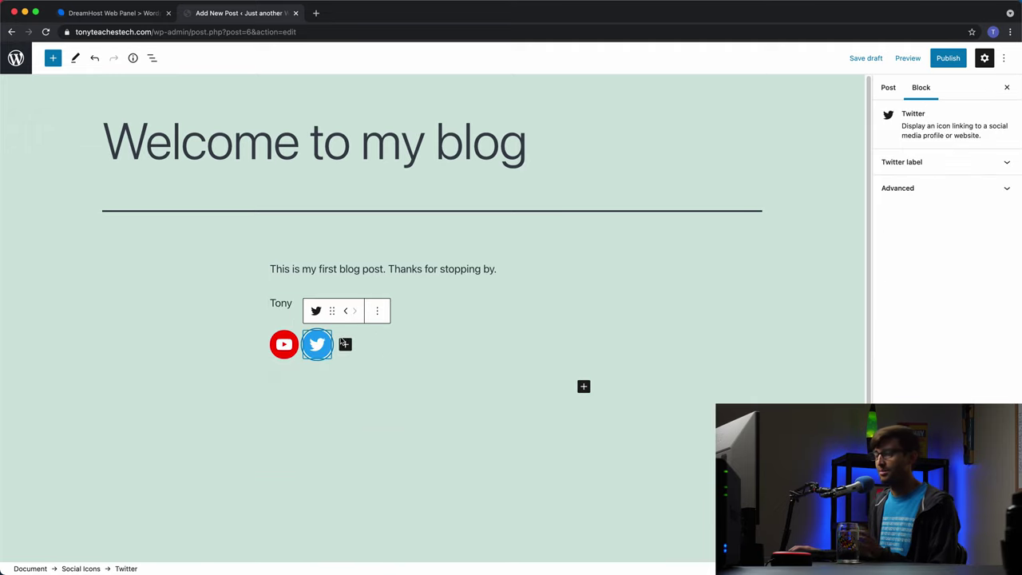
left_click(345, 344)
type("insta")
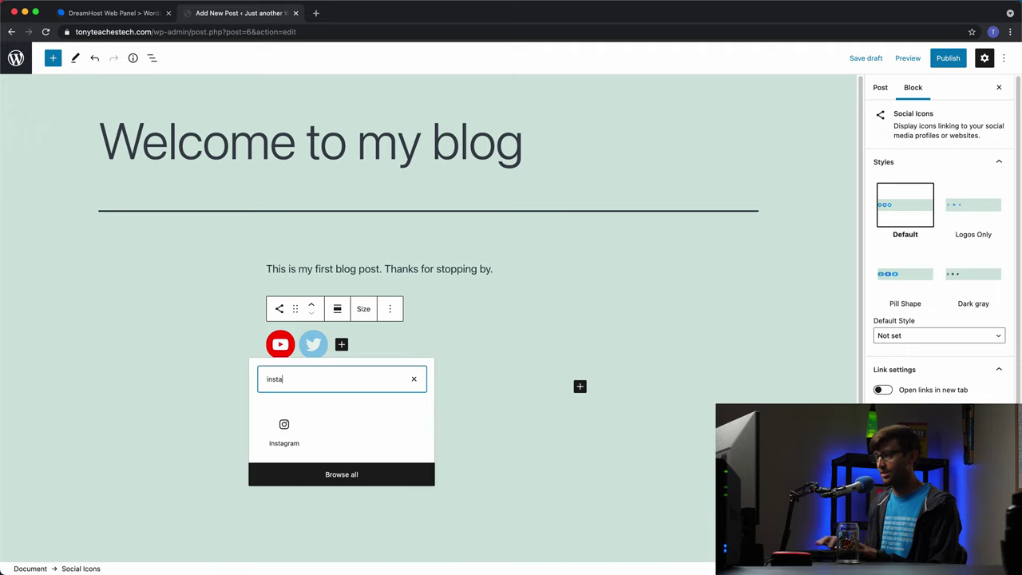
left_click(283, 435)
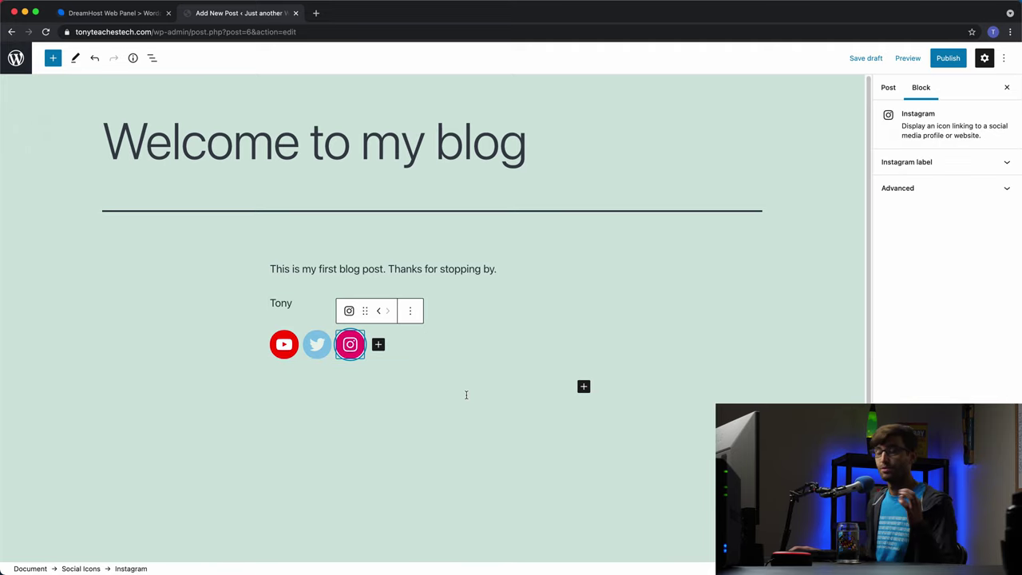
left_click(281, 348)
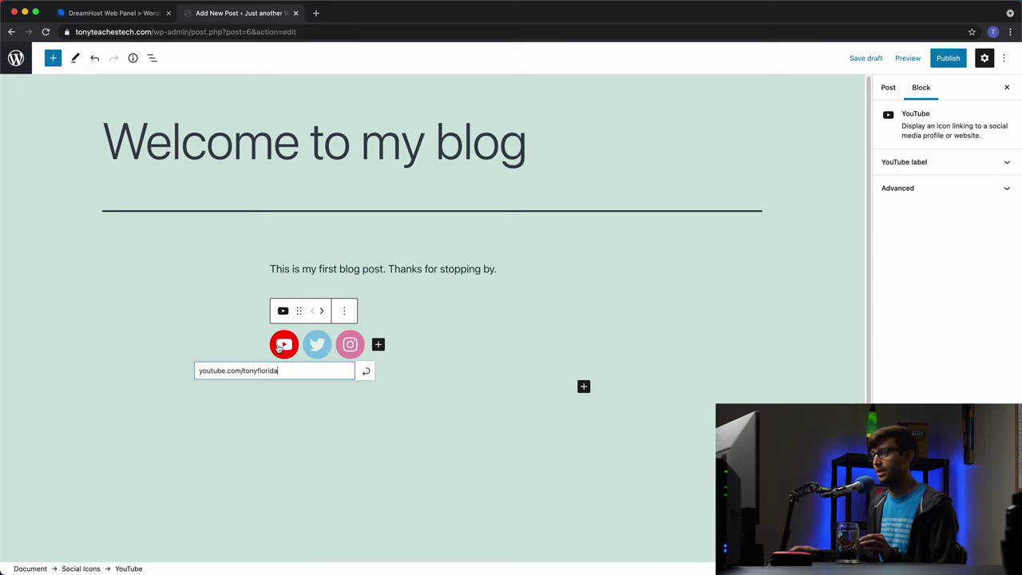
left_click(444, 426)
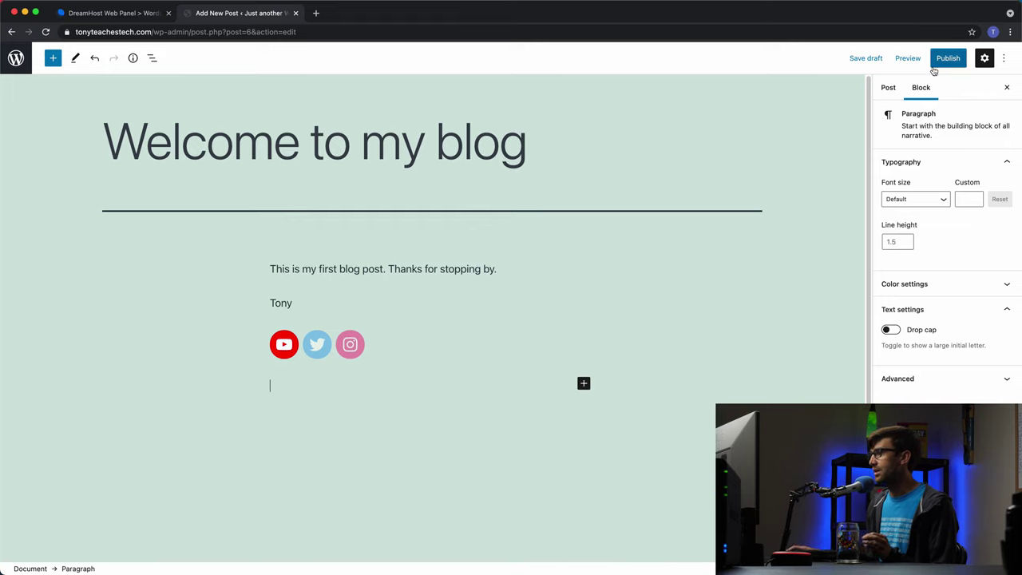
Step: Upload the India travel photo from the Desktop for use as the post's featured image
left_click(888, 87)
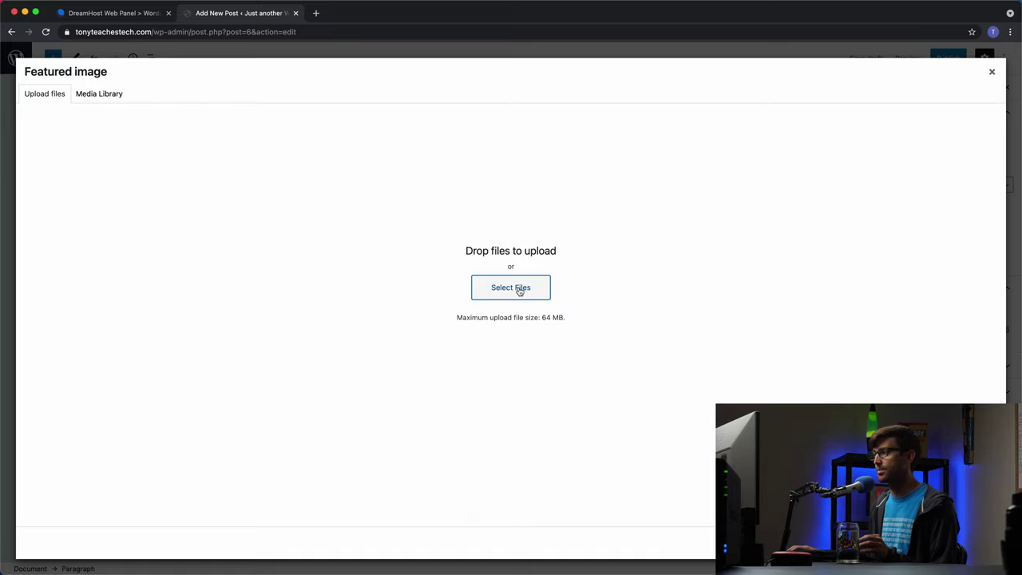
left_click(520, 290)
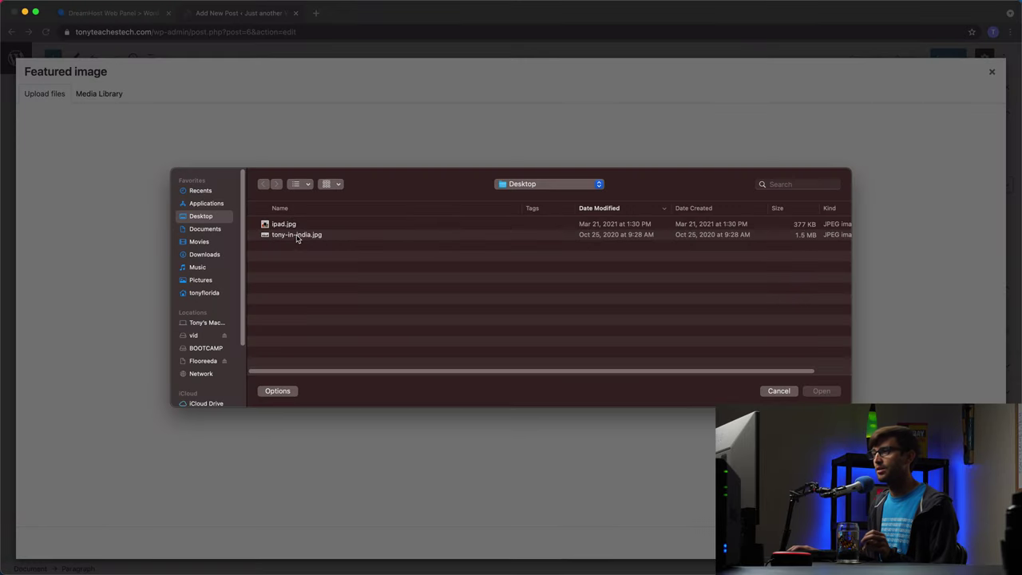
left_click(291, 236)
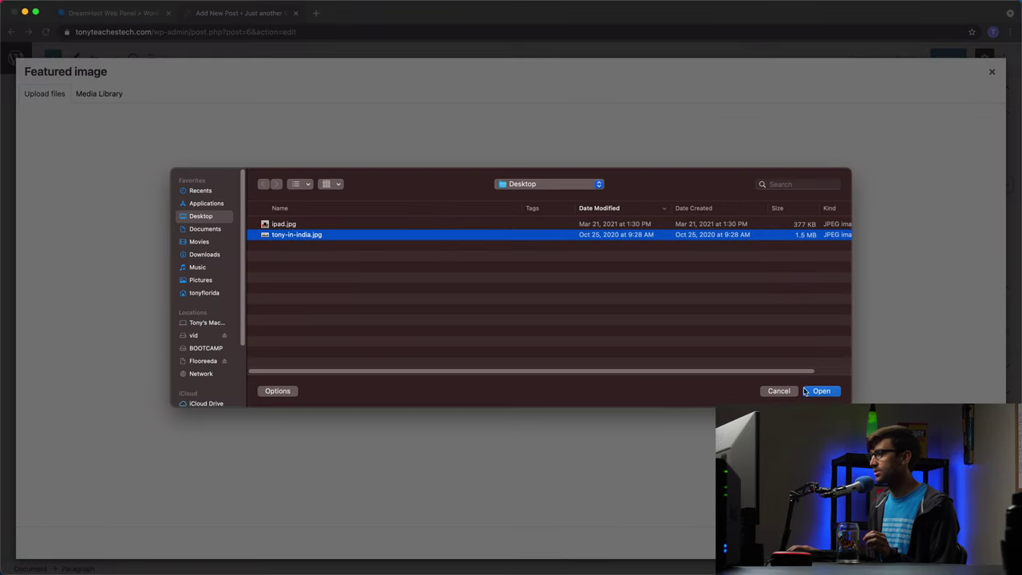
left_click(819, 390)
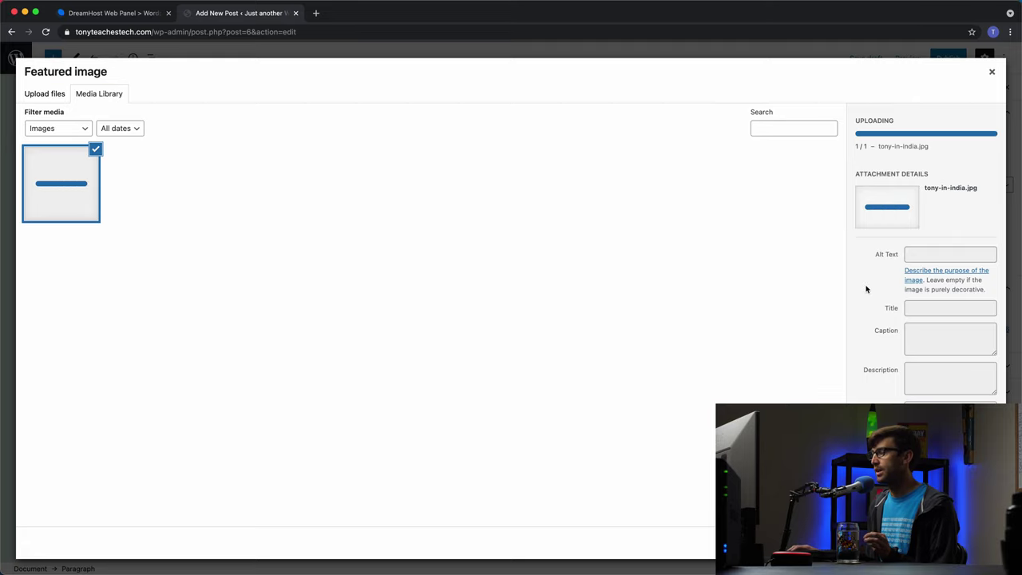
Step: Enter alt text saying the author is traveling in India, and set the uploaded photo as the featured image
left_click(964, 259)
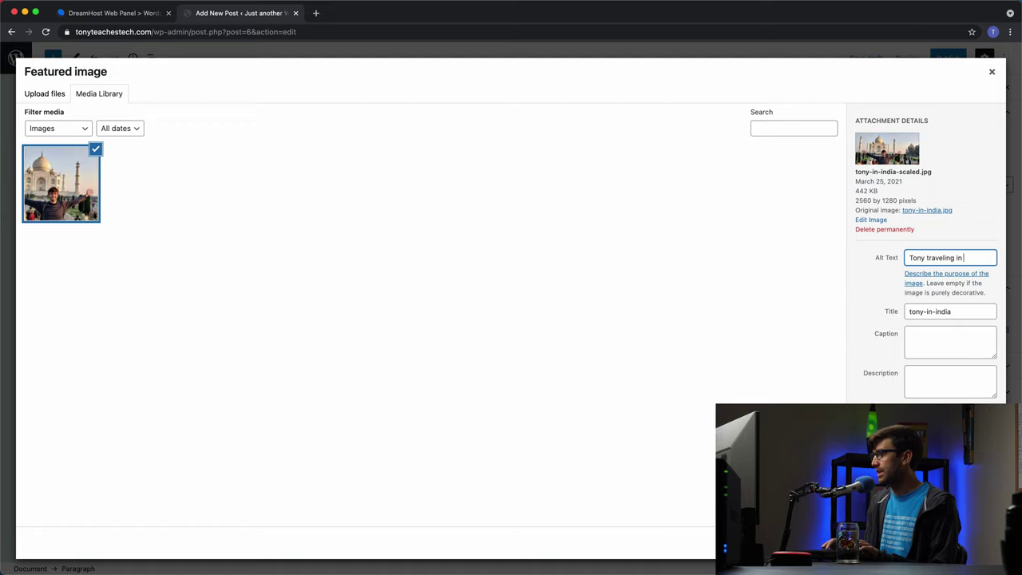
type("dia")
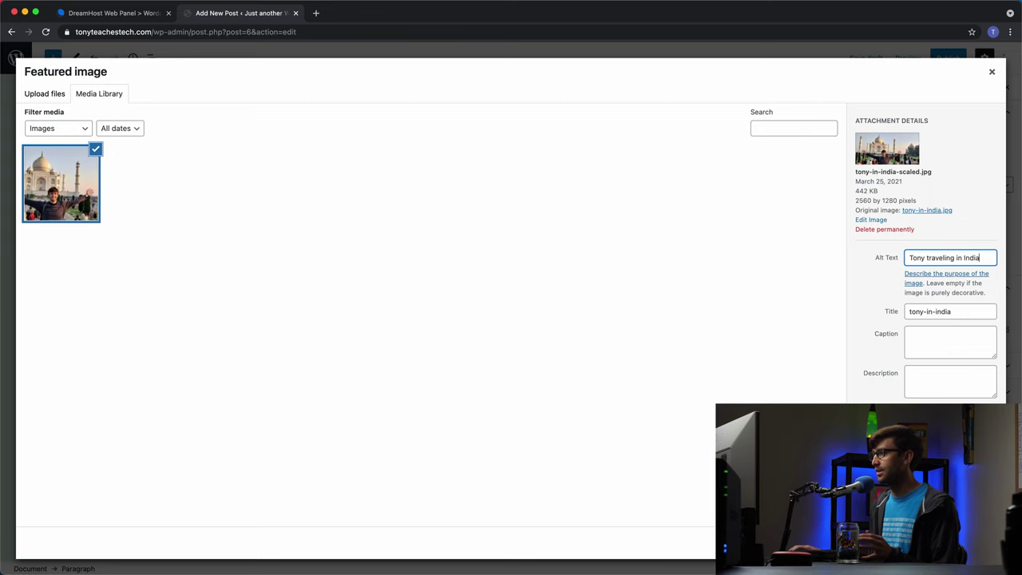
key("Escape")
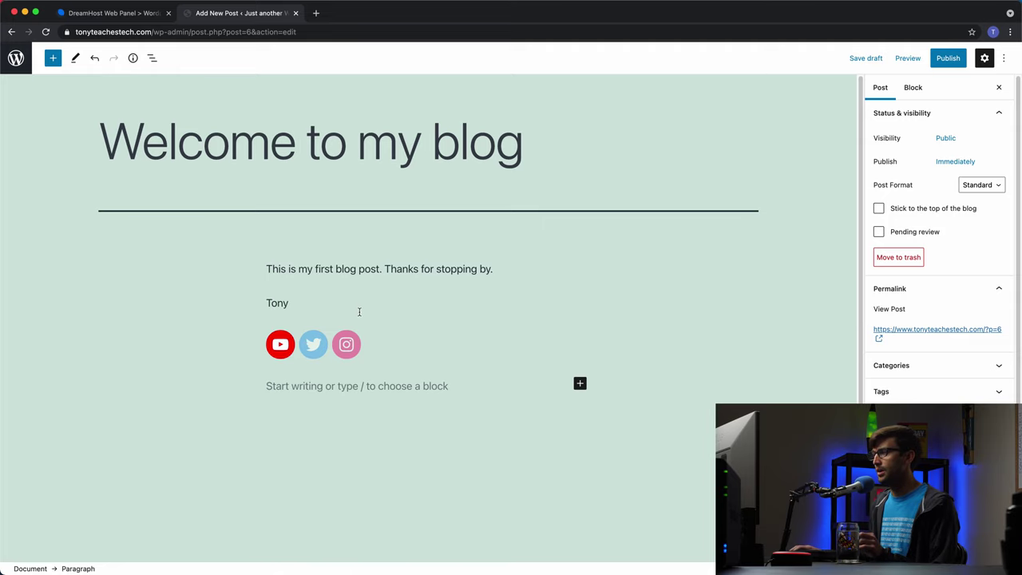
Step: Insert an Image block between the sign-off paragraph and the social icons
left_click(312, 294)
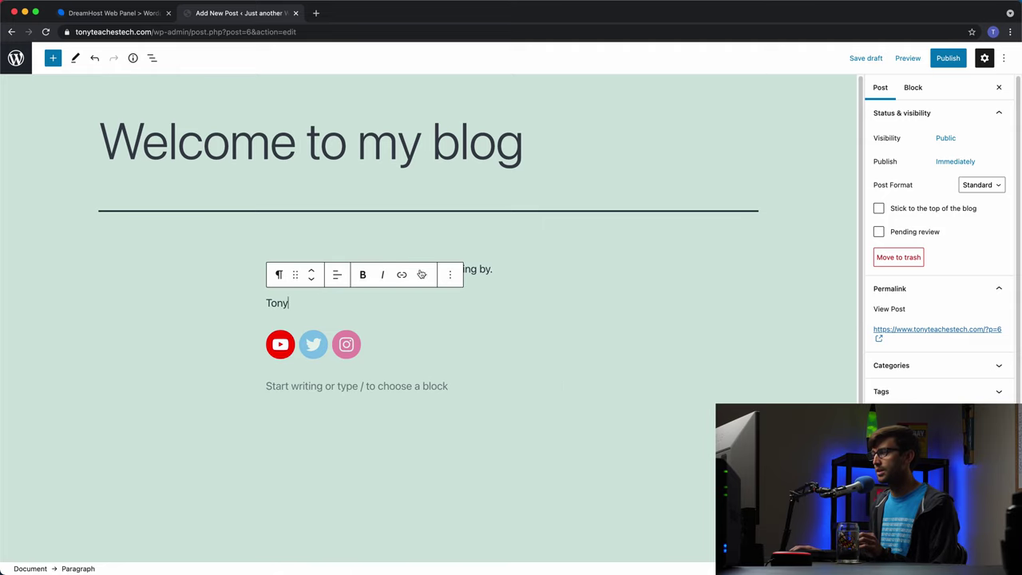
left_click(328, 267)
left_click(329, 302)
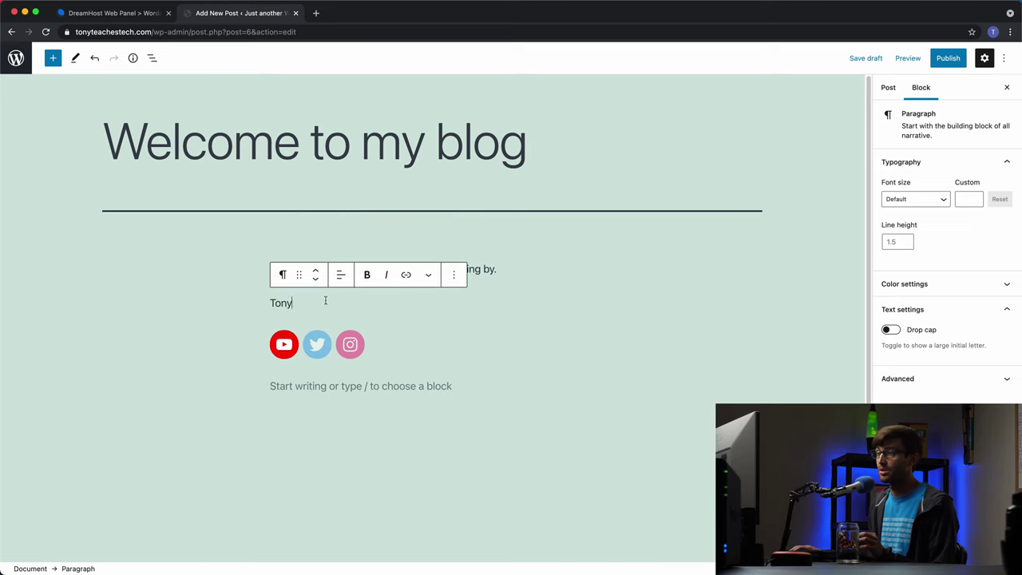
left_click(445, 325)
left_click(440, 301)
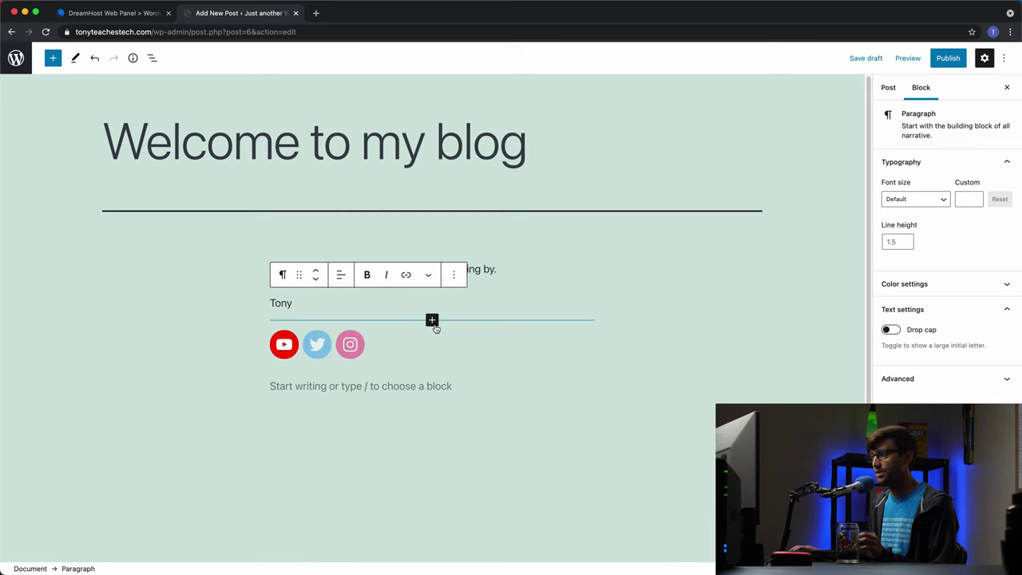
left_click(431, 320)
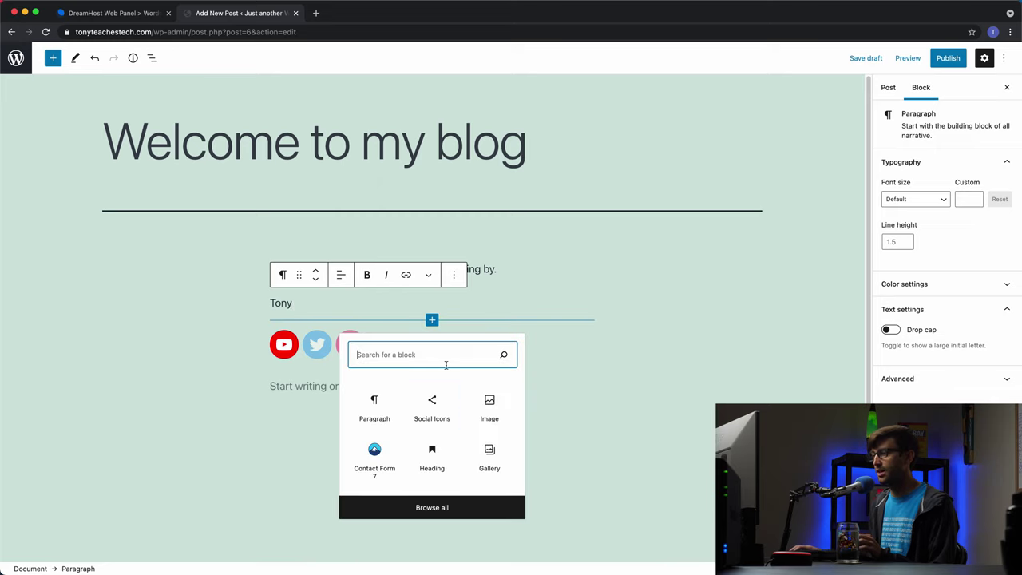
left_click(488, 403)
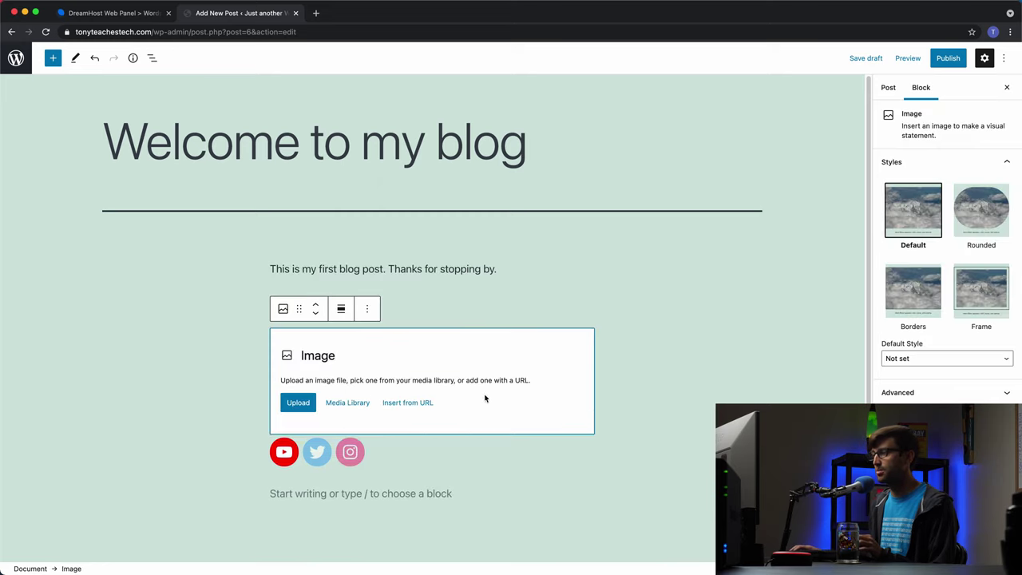
Step: Upload ipad.jpg from the Desktop into the new Image block
left_click(298, 403)
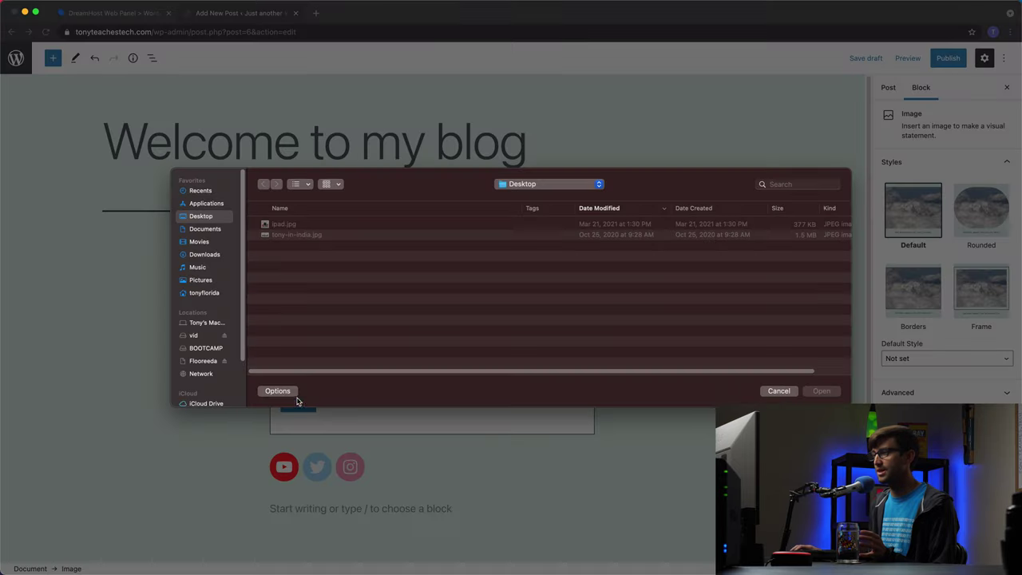
left_click(304, 226)
left_click(818, 390)
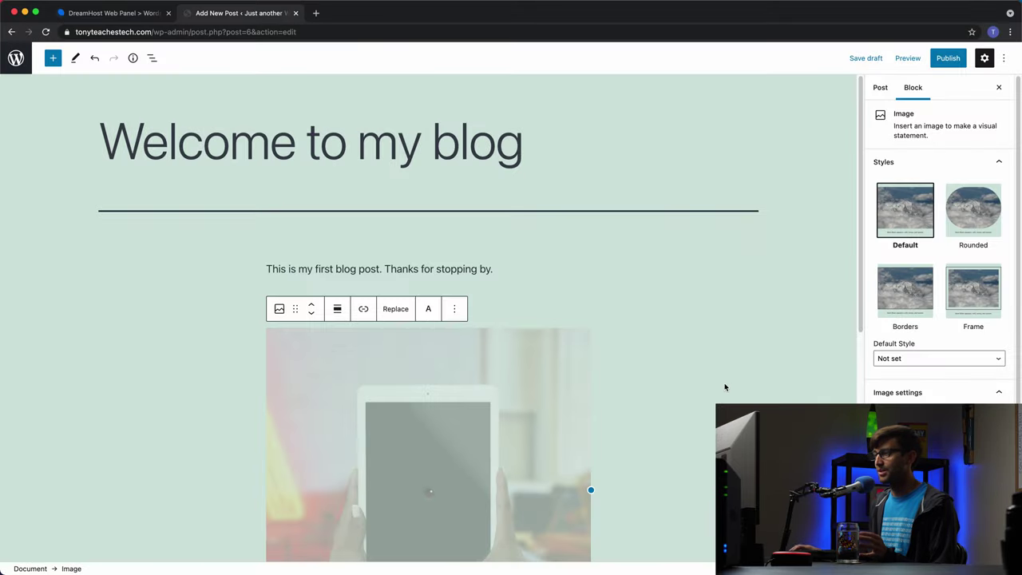
scroll(718, 388, "down", 4)
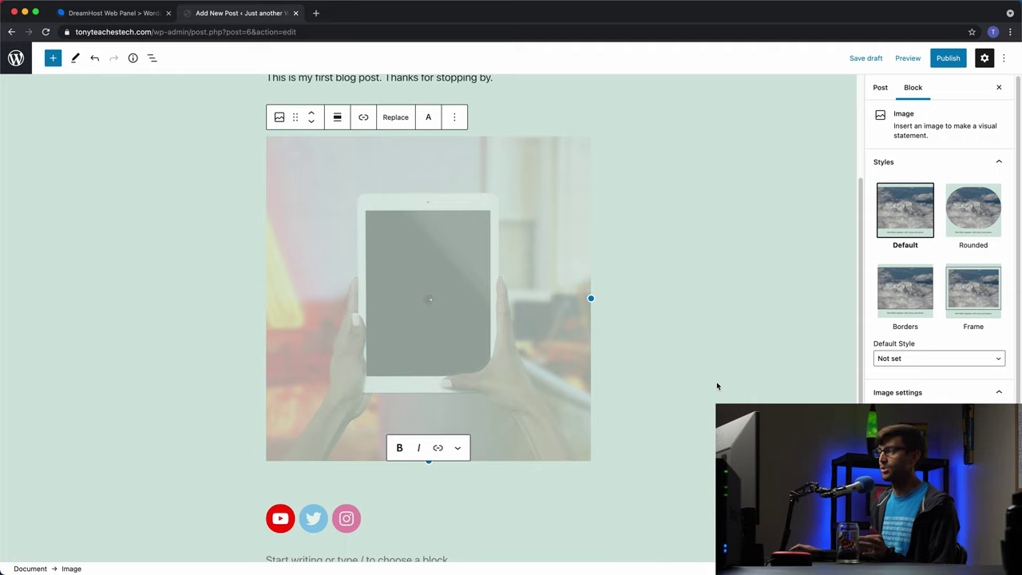
scroll(714, 375, "up", 1)
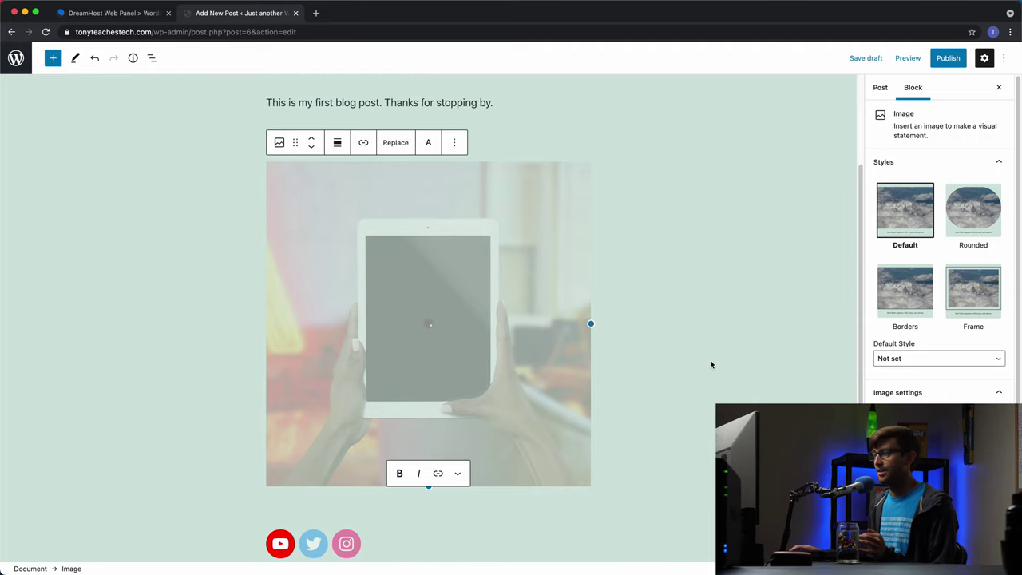
scroll(709, 364, "up", 5)
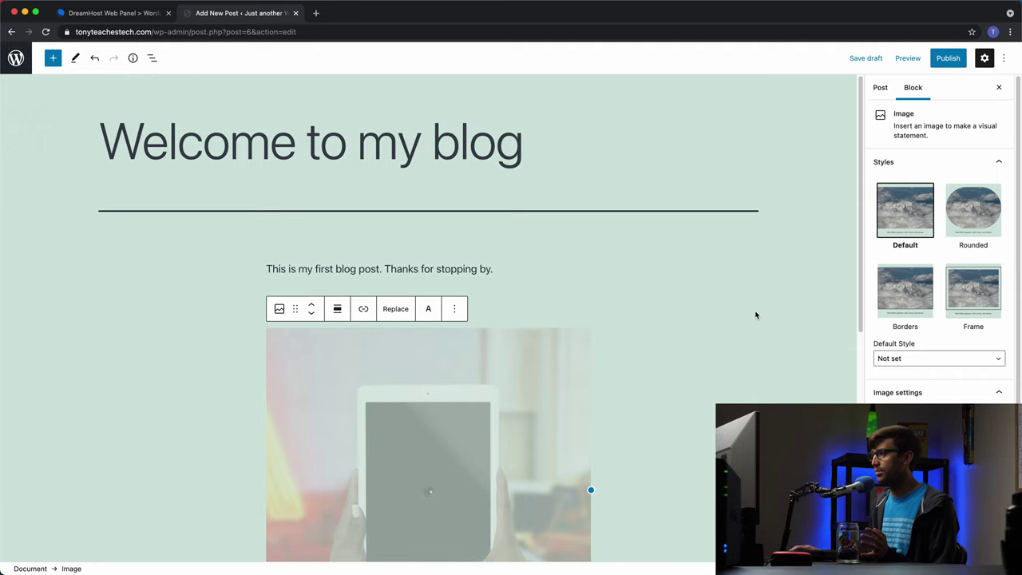
Step: Look over the post settings and publish the post immediately with public visibility
left_click(878, 90)
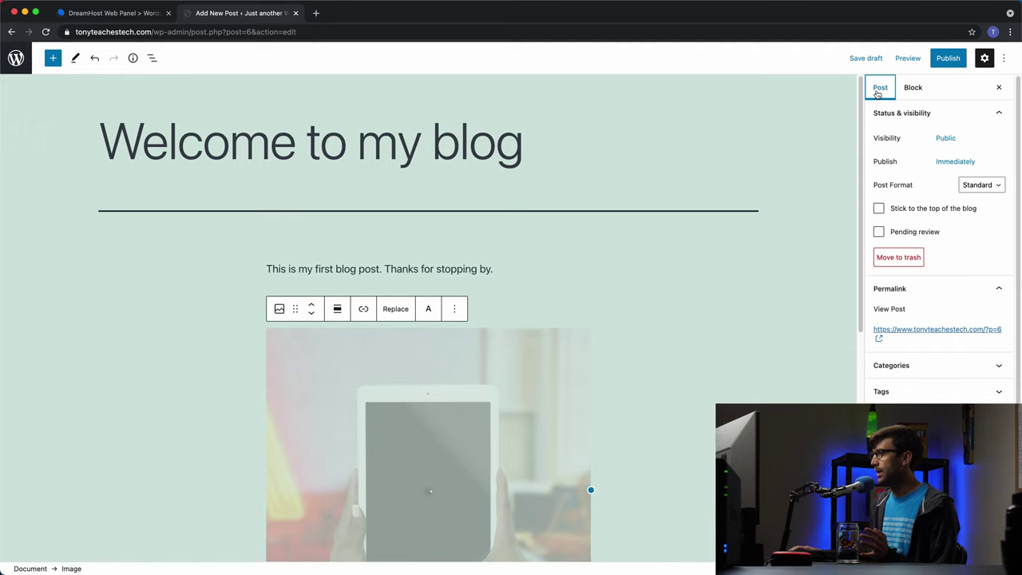
scroll(523, 405, "down", 5)
left_click(729, 301)
scroll(729, 300, "up", 5)
left_click(946, 57)
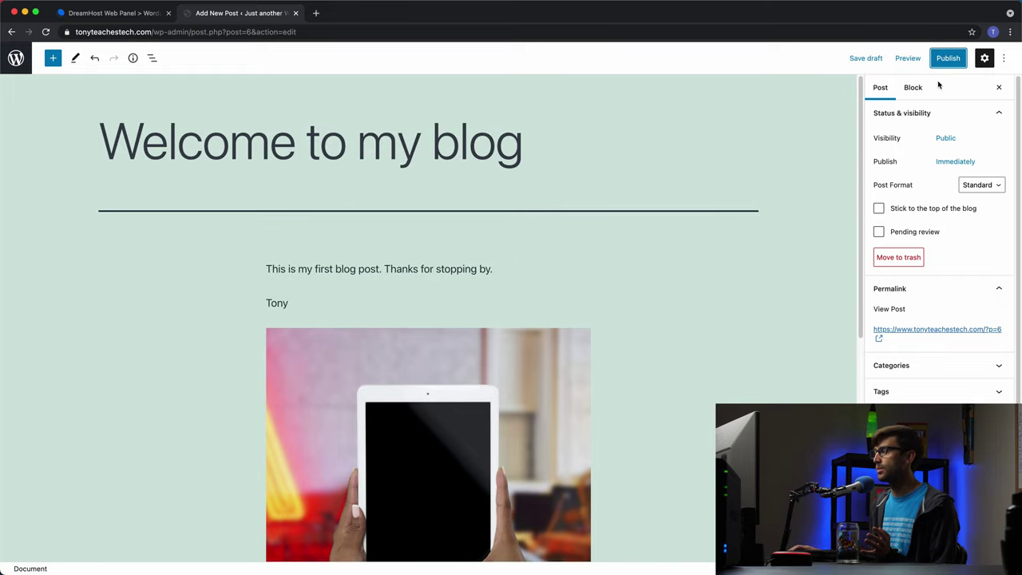
left_click(15, 60)
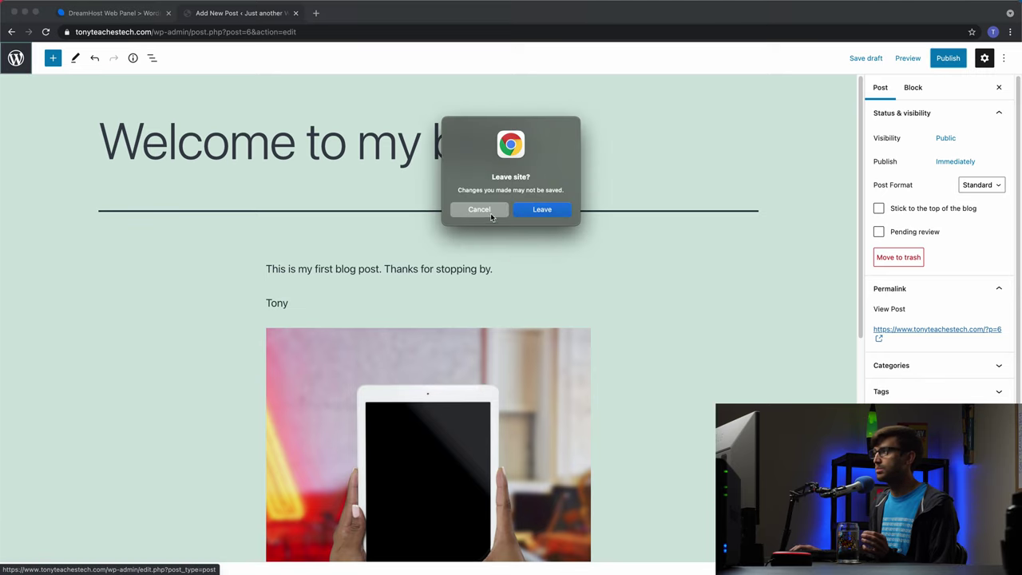
left_click(479, 209)
left_click(946, 59)
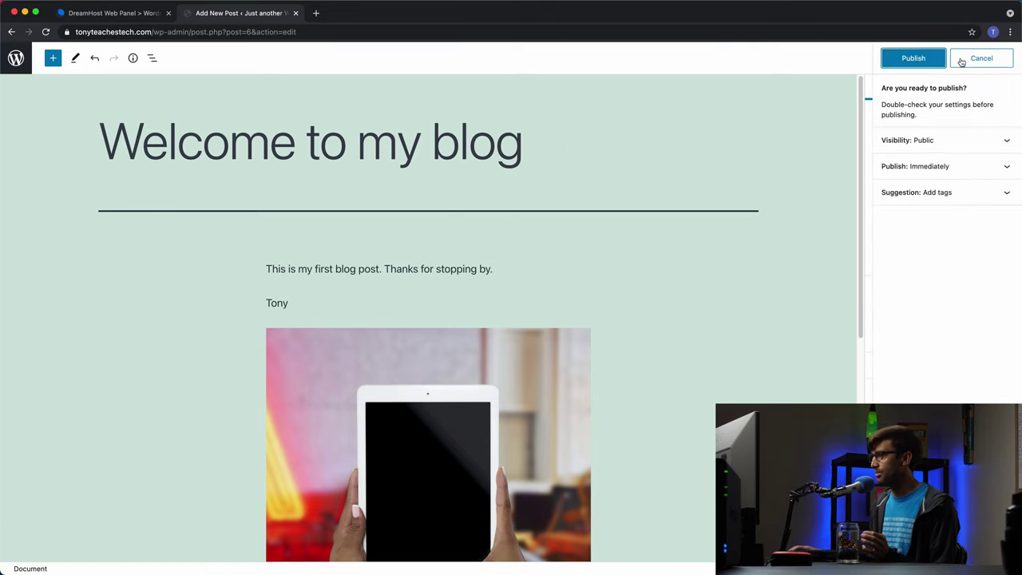
left_click(913, 60)
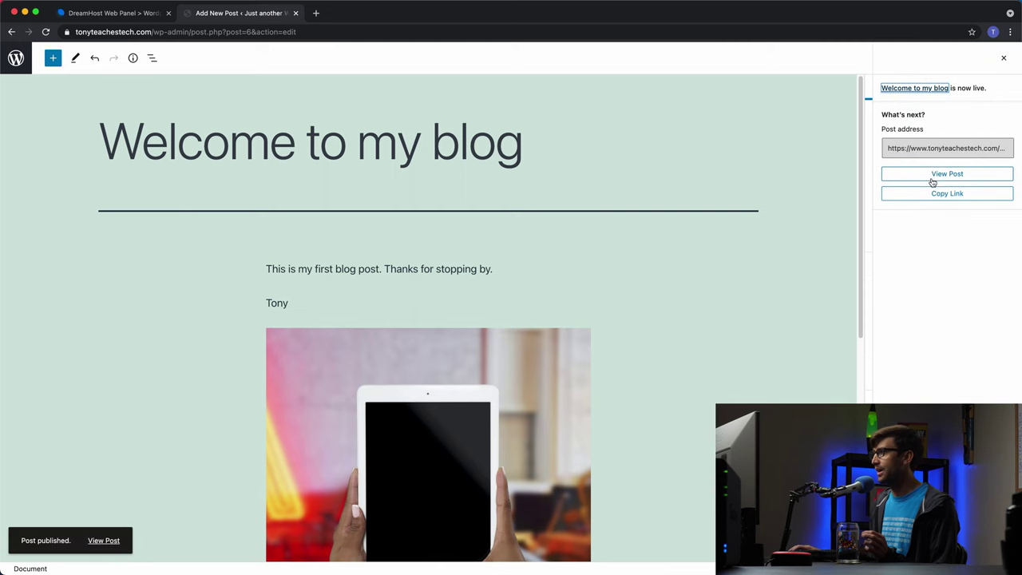
Step: Open the published post on the live site and examine the date and title parts of its web address
left_click(931, 178)
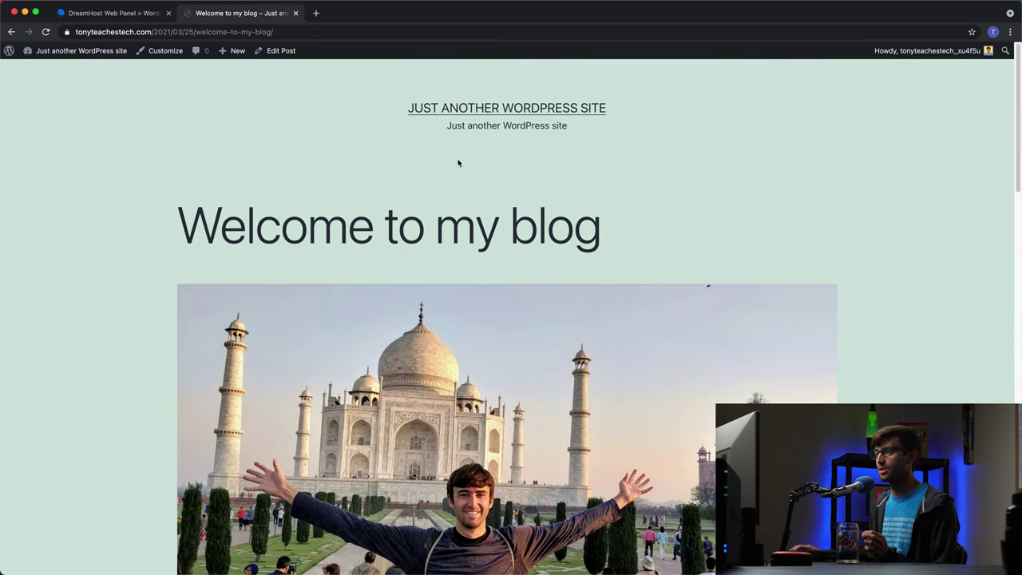
left_click(159, 32)
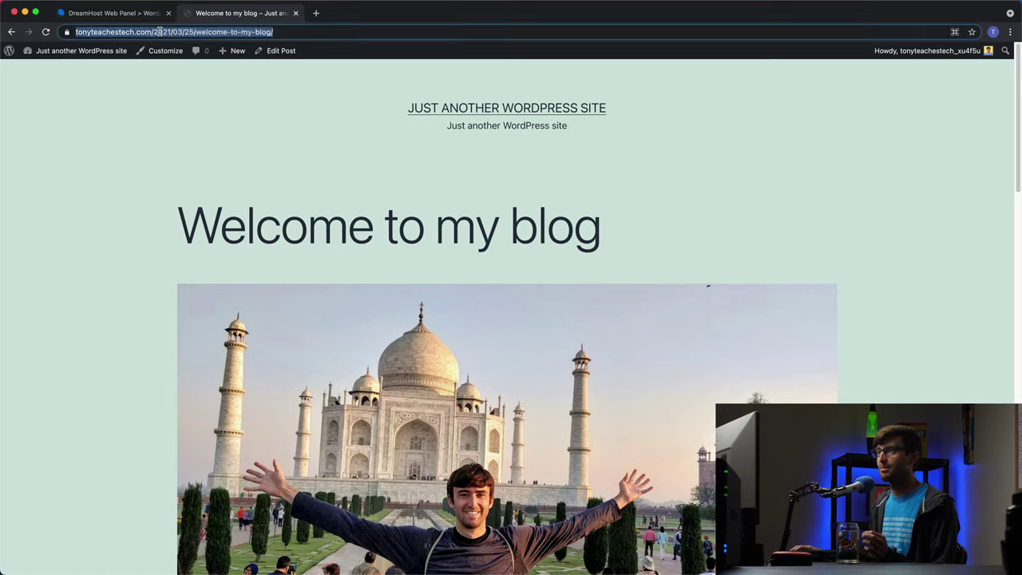
left_click_drag(195, 33, 343, 34)
left_click_drag(239, 33, 323, 35)
left_click(305, 96)
Step: Review the live post from its title down, checking the featured image, text, tablet picture and social icons
scroll(241, 163, "down", 2)
left_click_drag(198, 128, 603, 151)
scroll(493, 177, "down", 5)
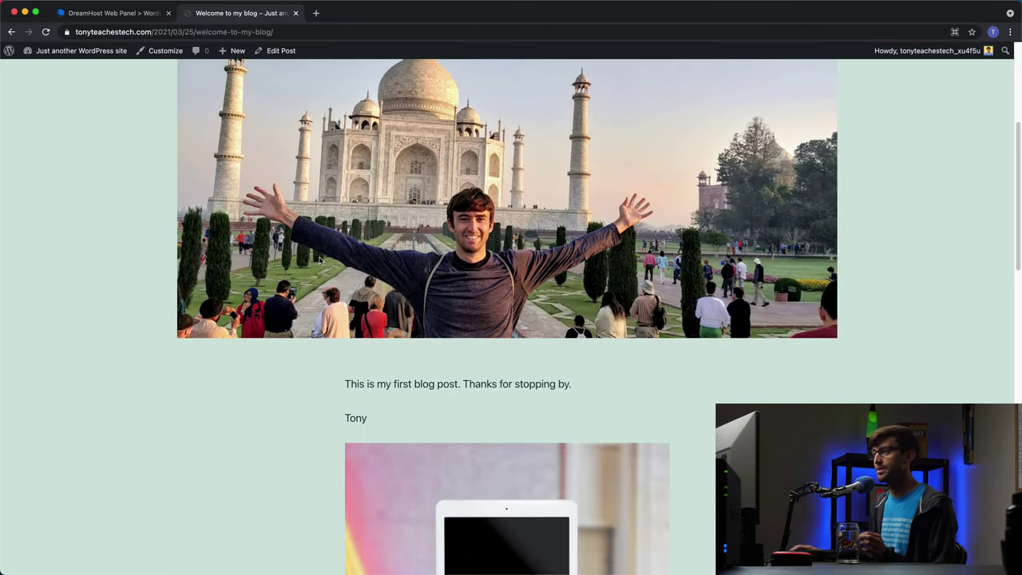
scroll(488, 231, "up", 2)
scroll(487, 239, "down", 4)
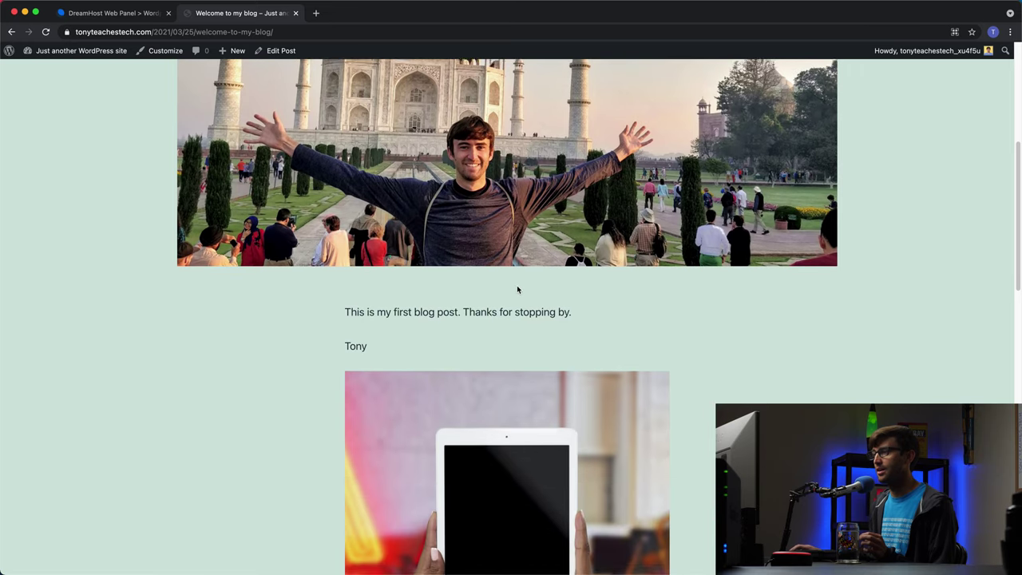
left_click_drag(352, 298, 423, 346)
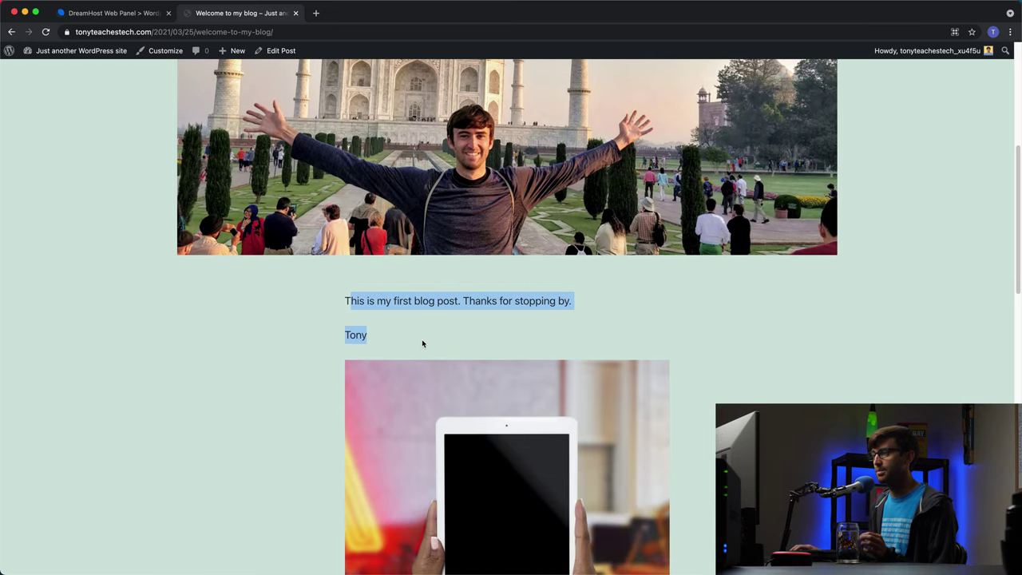
scroll(416, 321, "down", 4)
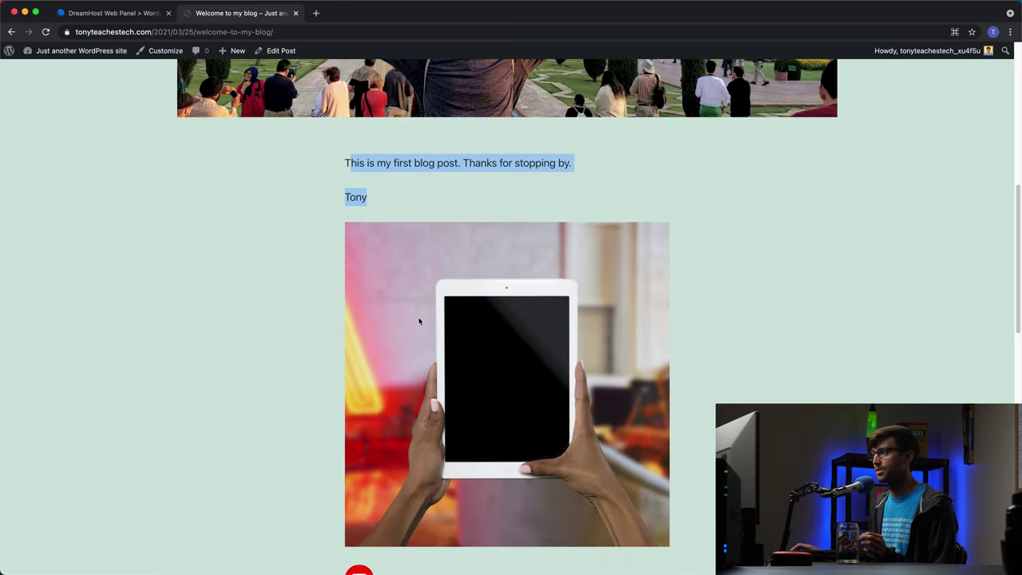
scroll(418, 321, "down", 6)
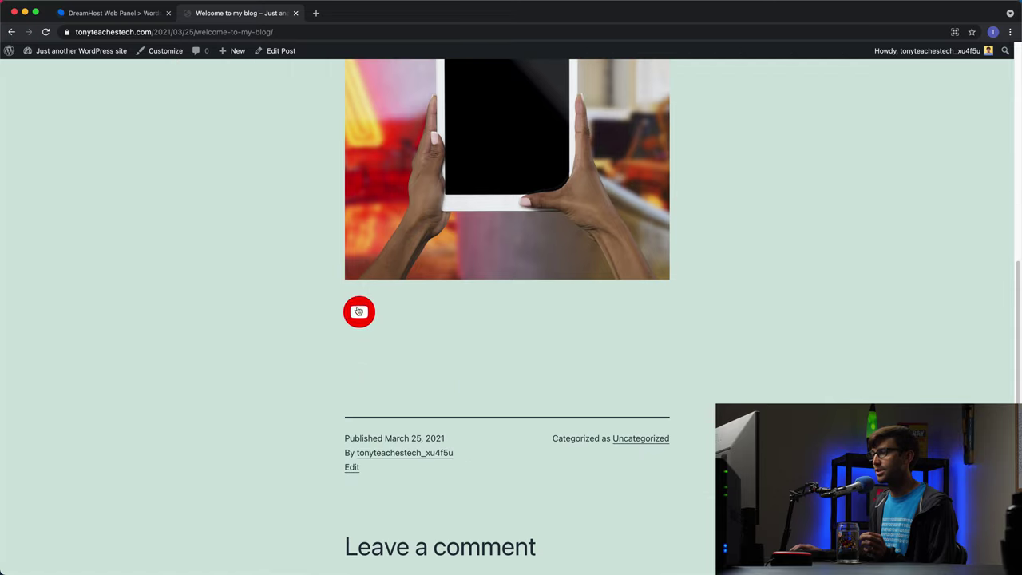
scroll(407, 310, "up", 1)
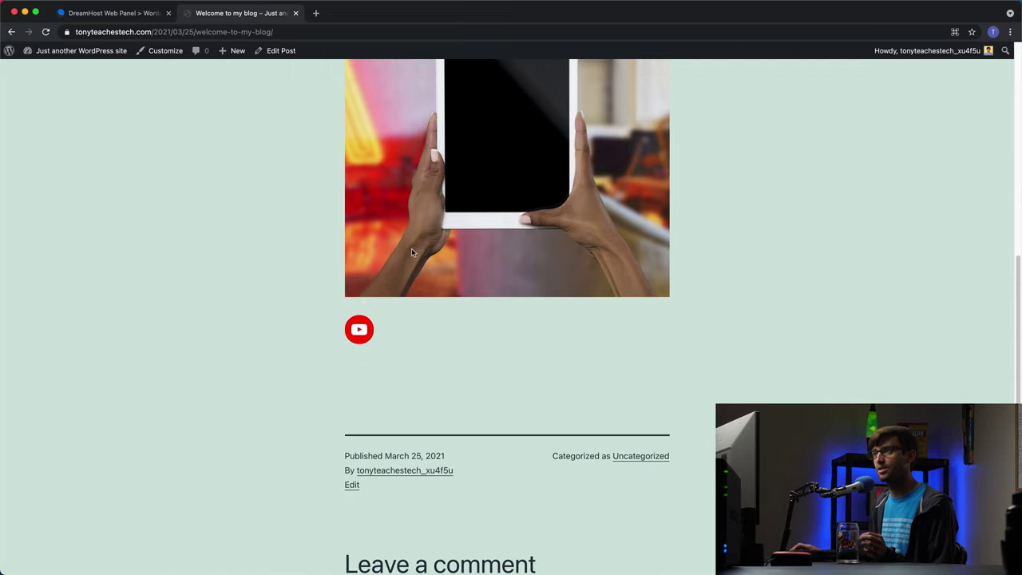
Step: Reopen the post for editing and link the Twitter icon to the author's Twitter profile address
left_click(292, 50)
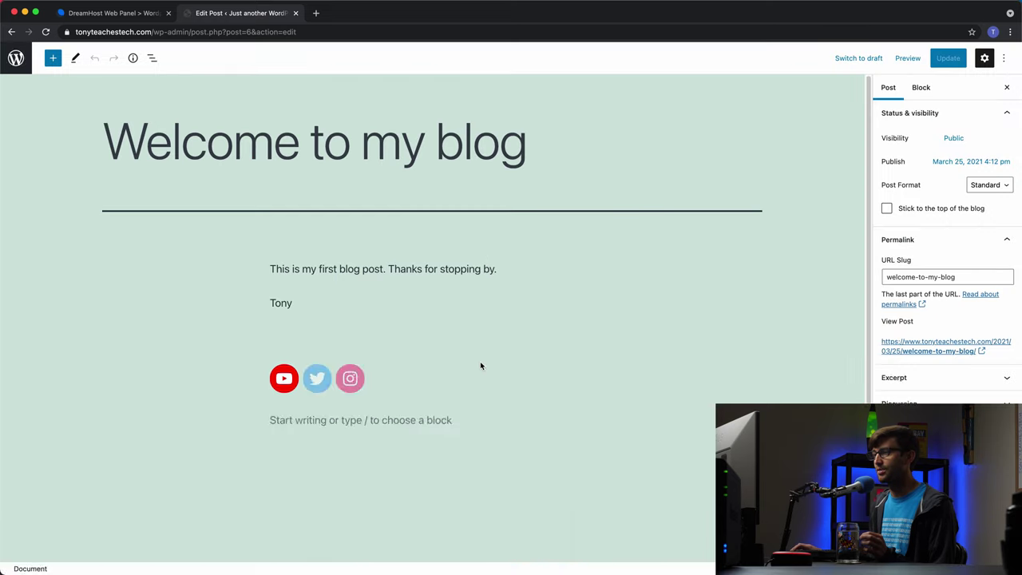
scroll(315, 374, "down", 5)
scroll(328, 376, "down", 1)
left_click(316, 435)
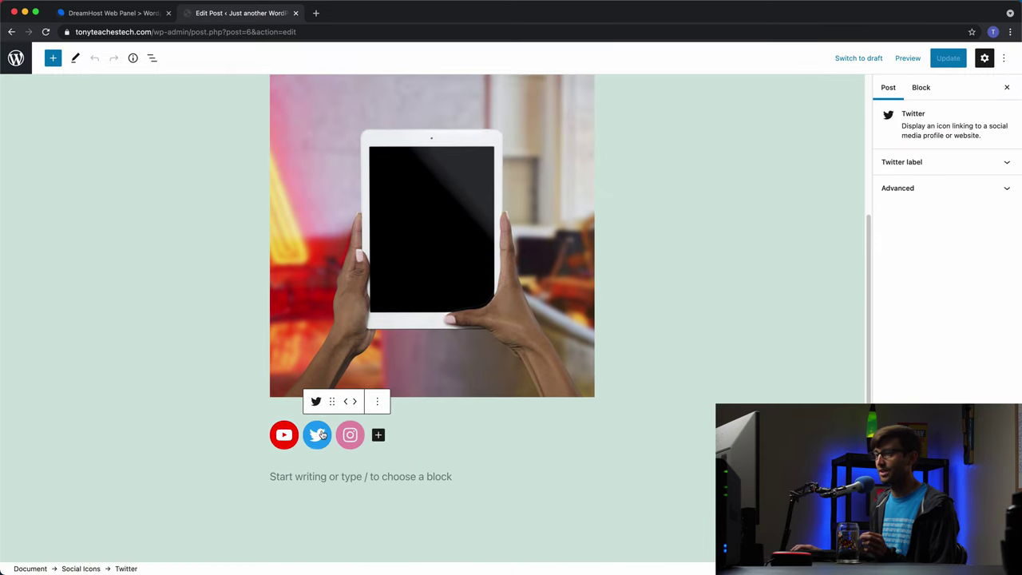
type("tw")
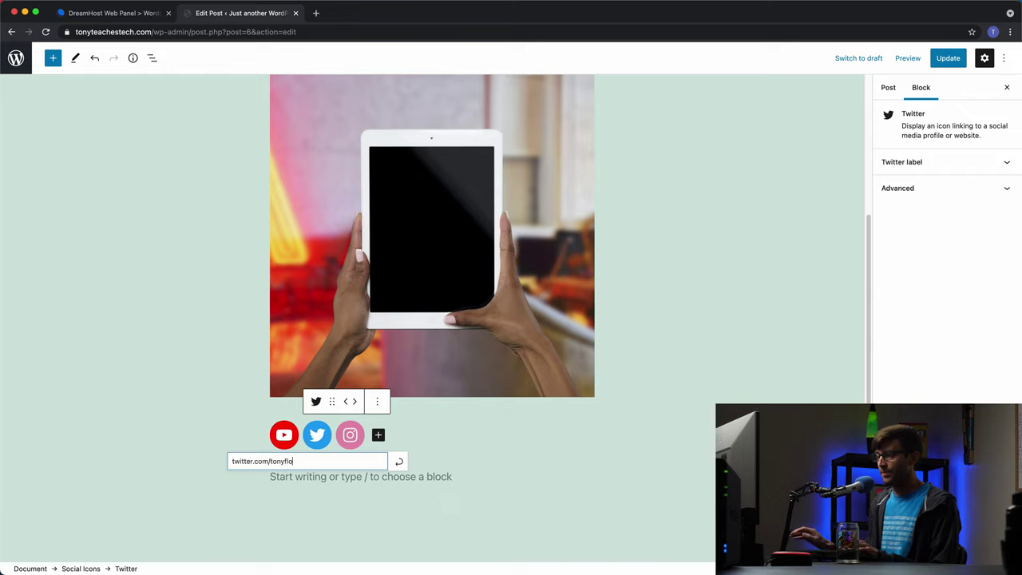
type("itter.com/tonyflo")
left_click(400, 460)
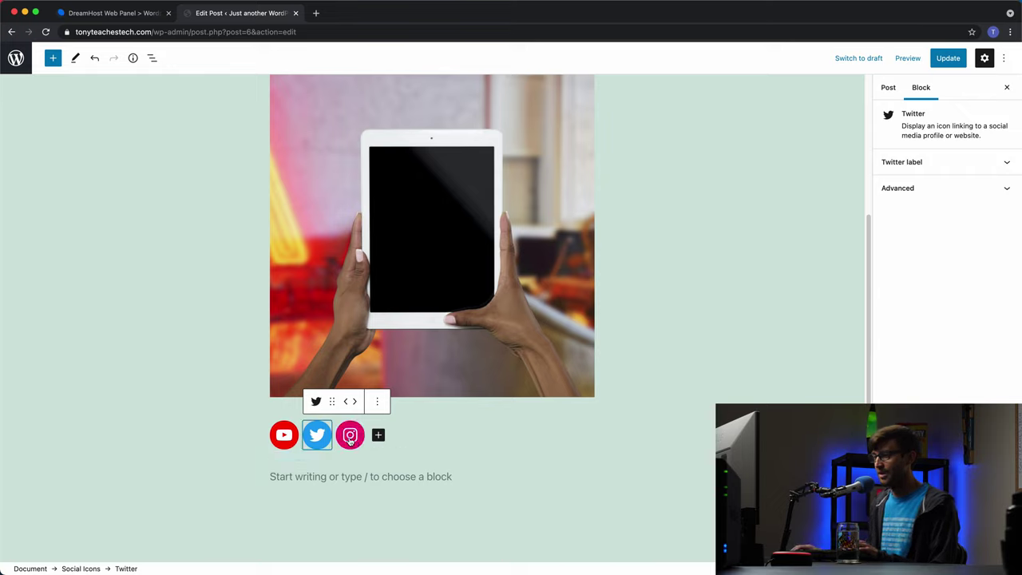
Step: Link the Instagram icon to the author's Instagram profile address and update the post
left_click(349, 434)
type("instagram.com/tnflo")
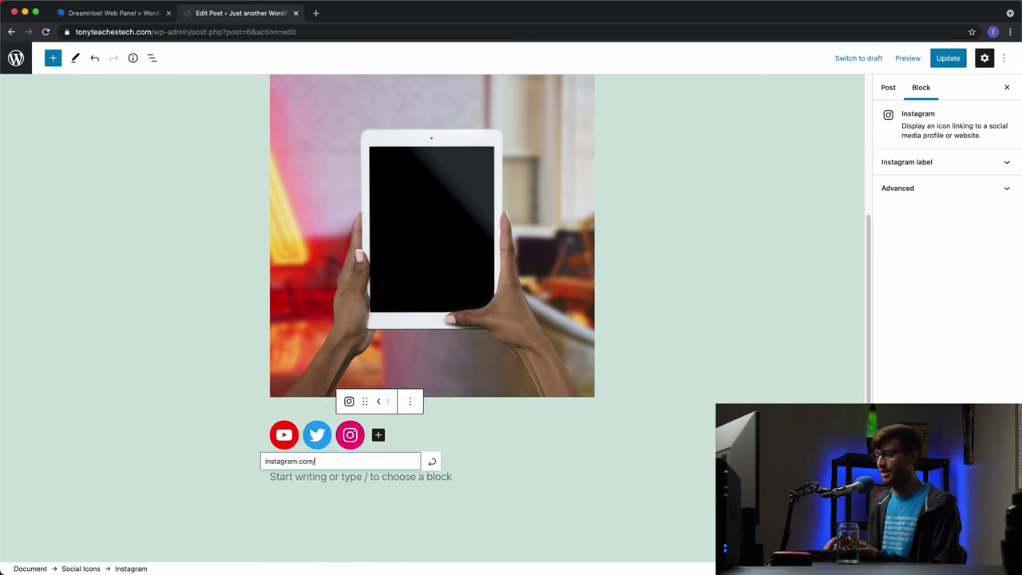
left_click(432, 461)
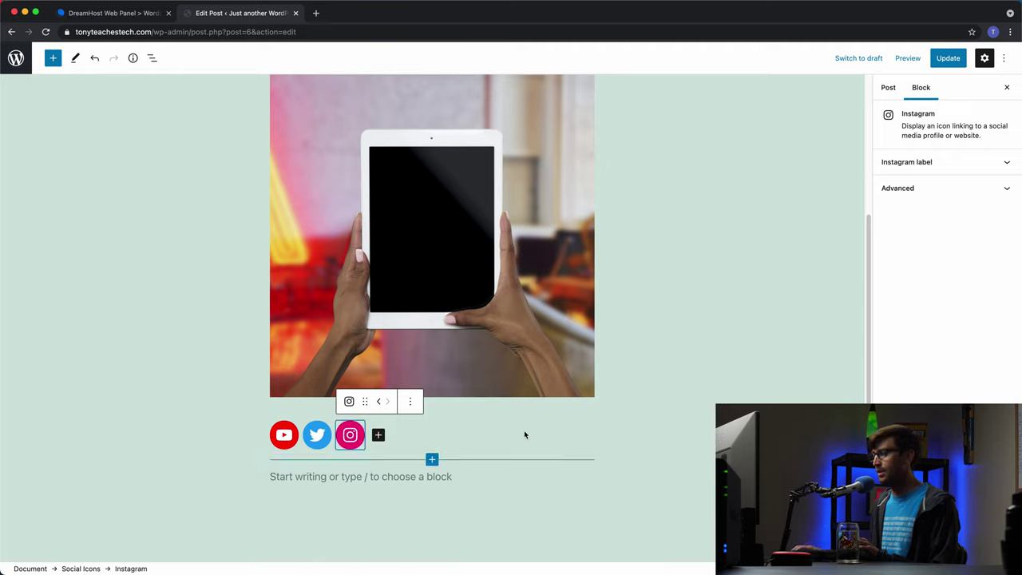
left_click(950, 58)
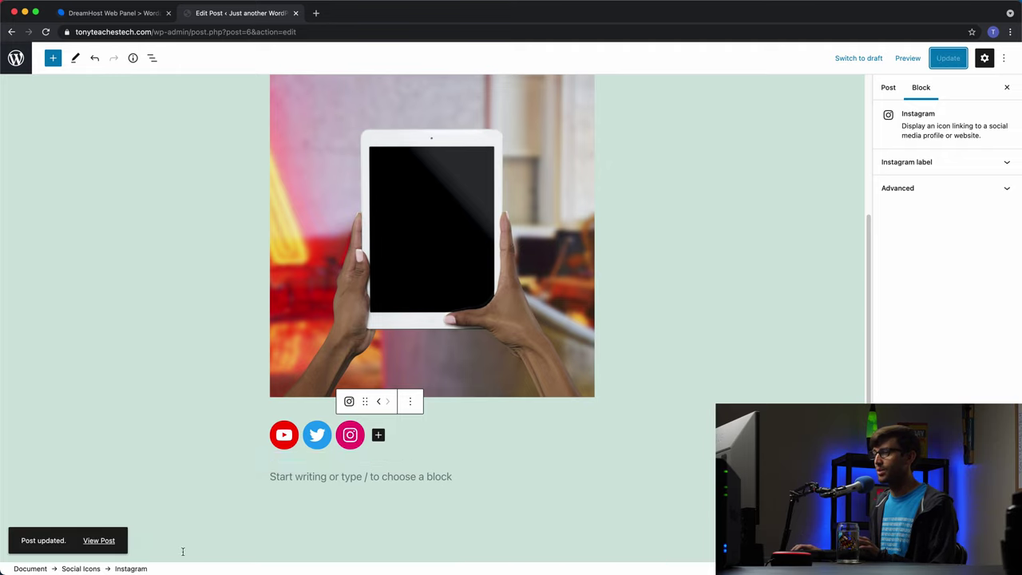
Step: View the updated post on the live site and check its social icons, publication details and comment form
left_click(99, 540)
scroll(405, 425, "down", 4)
scroll(405, 424, "down", 5)
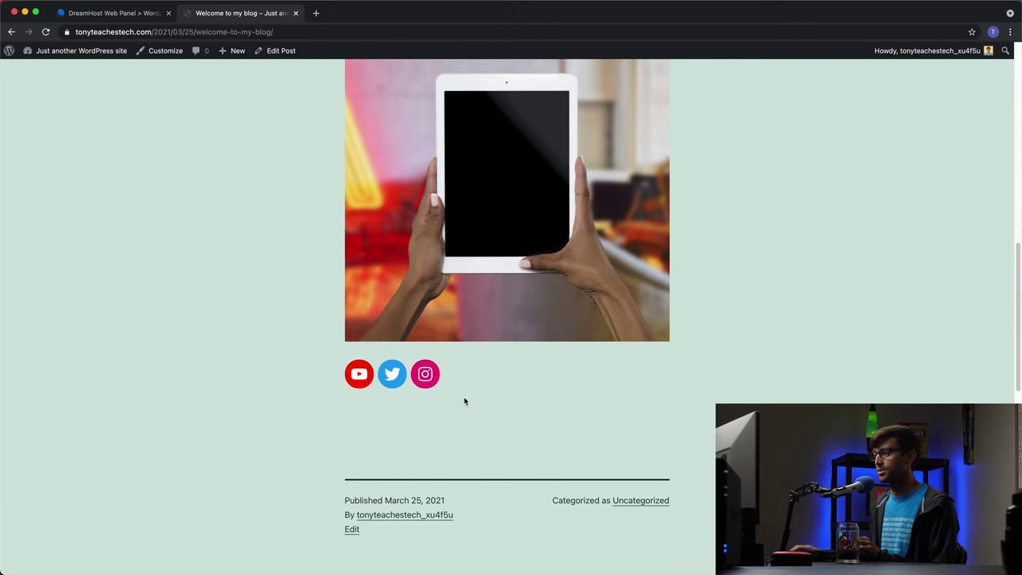
scroll(465, 403, "up", 5)
scroll(479, 431, "down", 10)
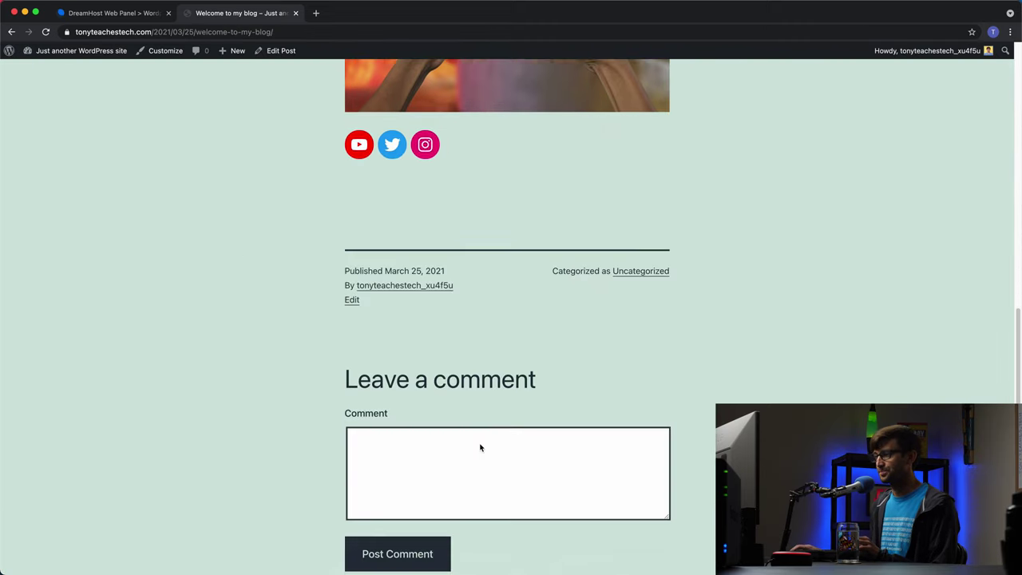
scroll(480, 447, "up", 3)
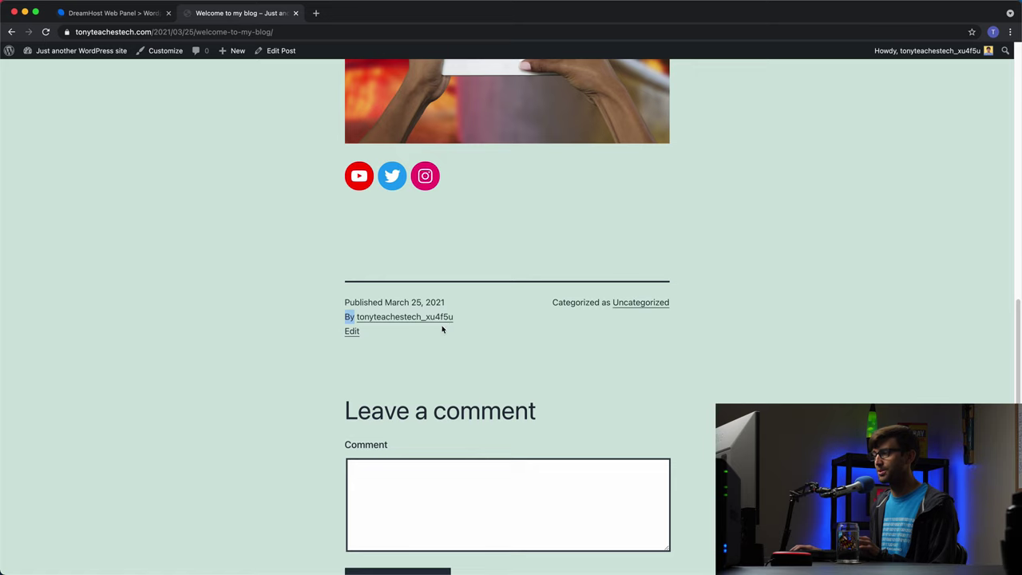
scroll(443, 329, "up", 3)
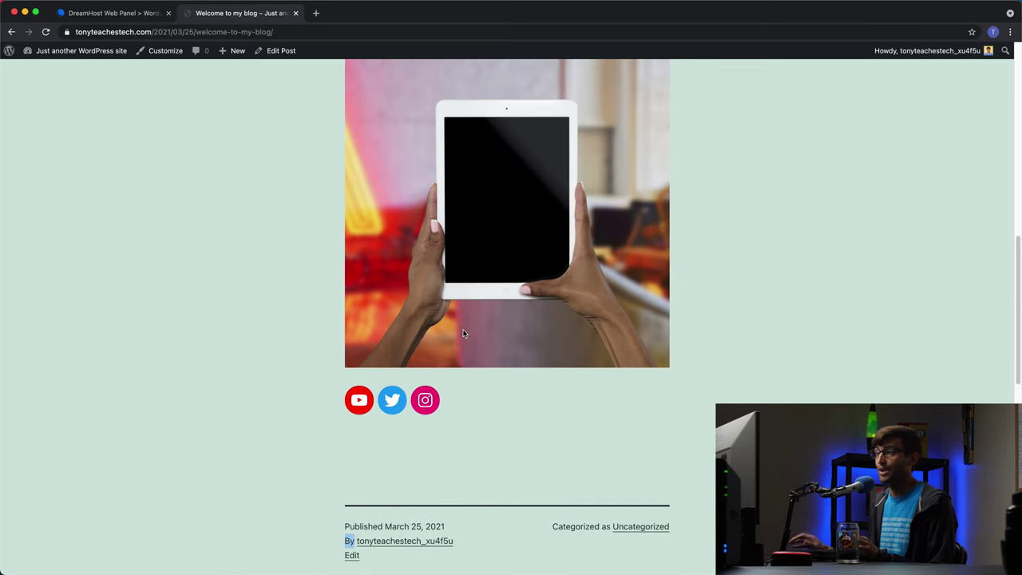
scroll(464, 329, "up", 6)
scroll(455, 320, "up", 2)
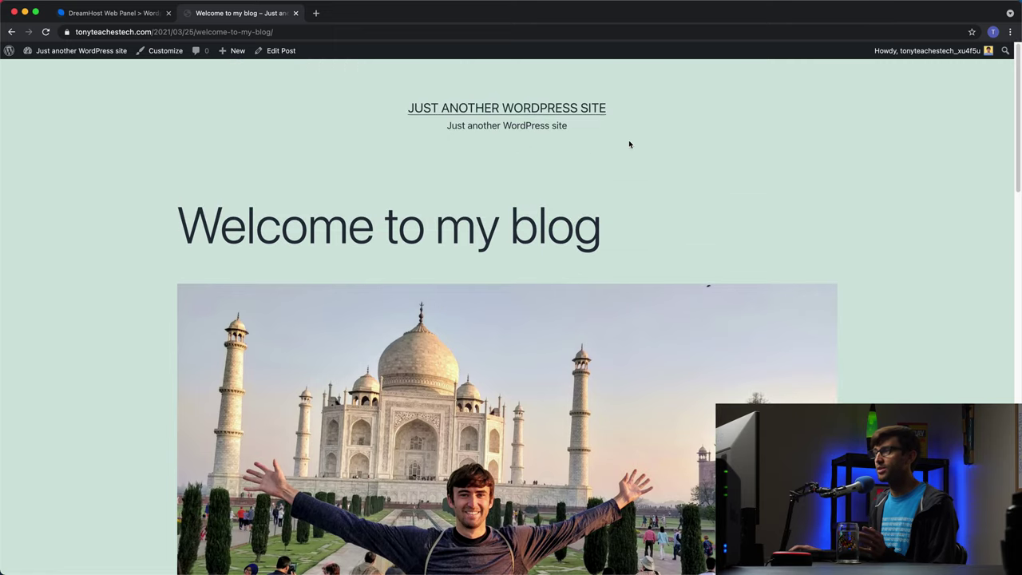
Step: Open the site's homepage and examine how the new post and the Hello world! post are listed
left_click(469, 110)
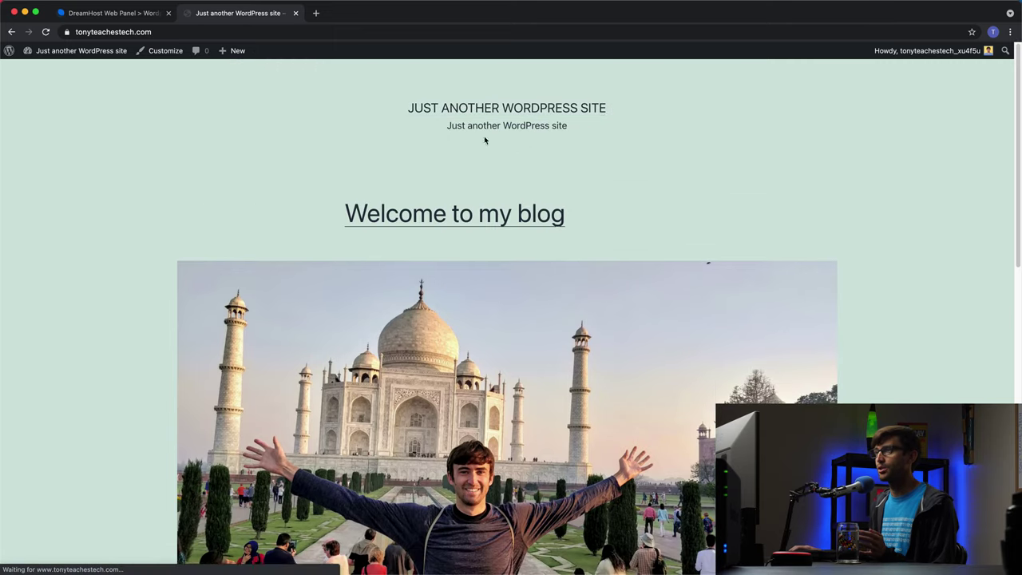
scroll(722, 224, "down", 1)
scroll(722, 225, "down", 2)
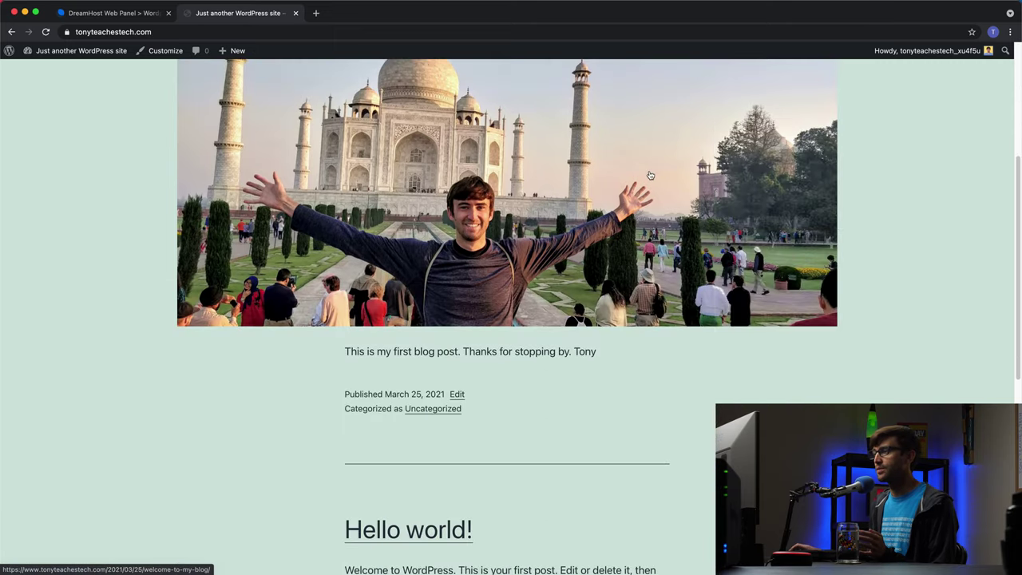
scroll(520, 221, "up", 2)
scroll(528, 345, "down", 1)
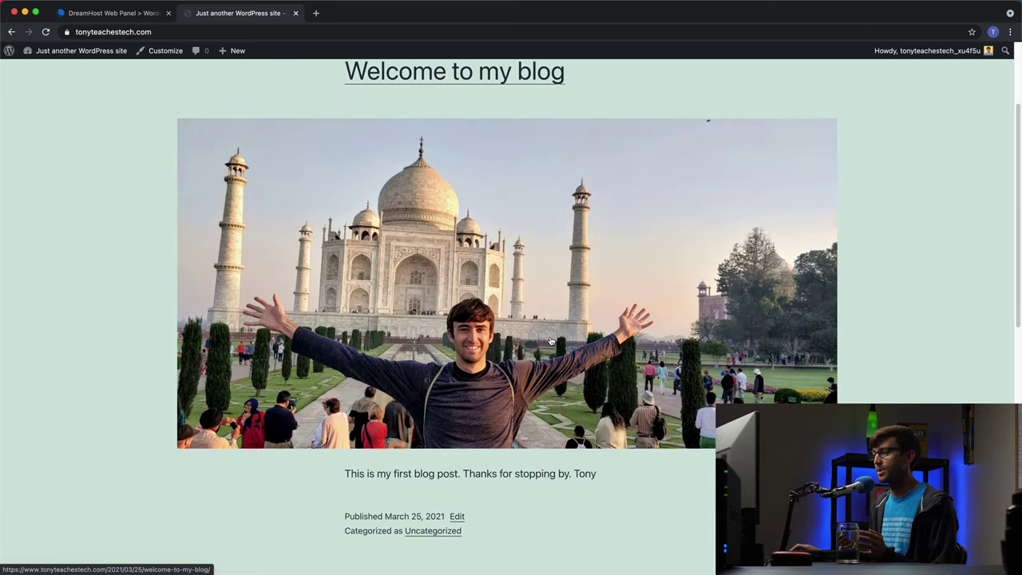
scroll(491, 408, "down", 4)
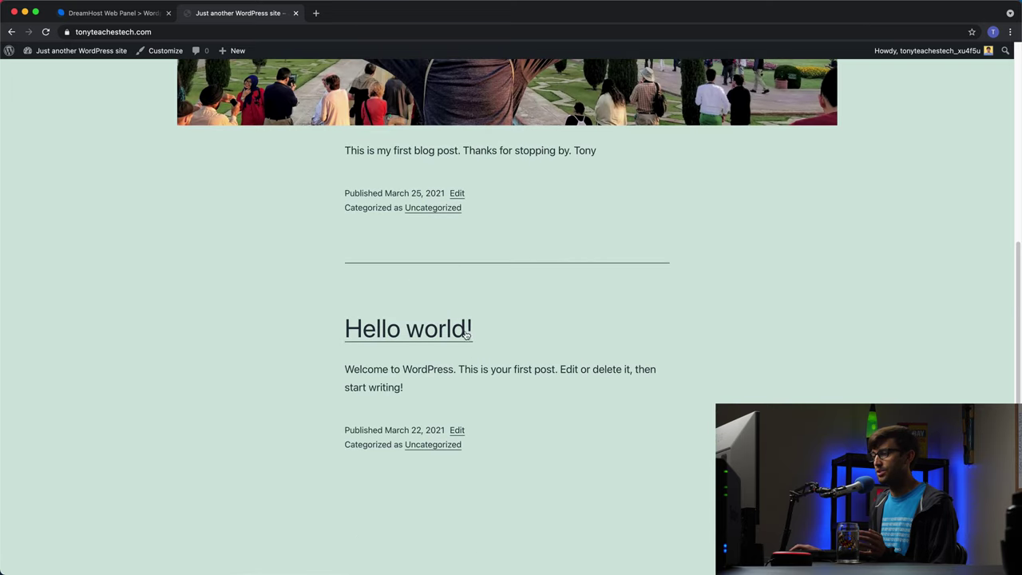
scroll(437, 355, "down", 2)
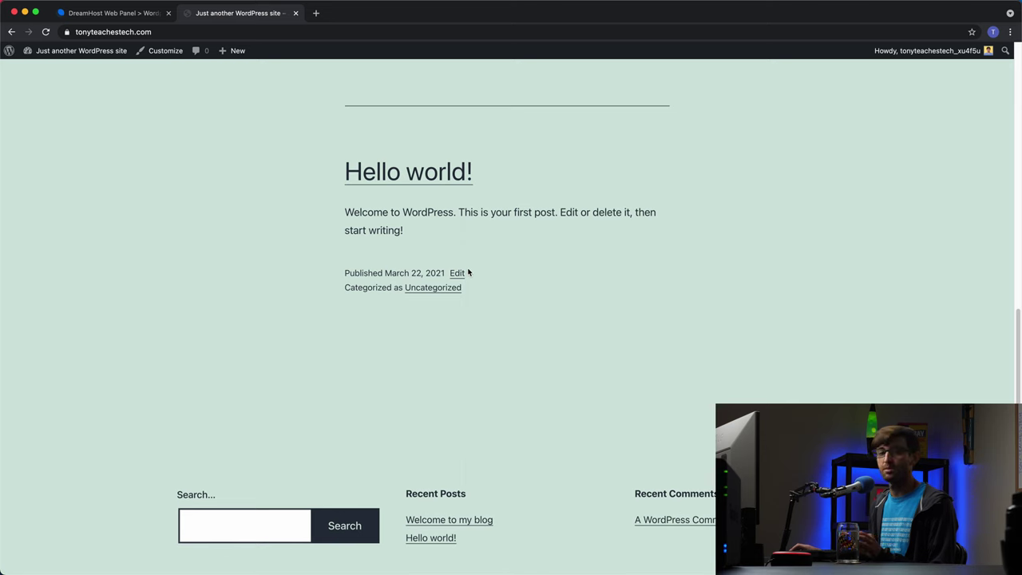
scroll(471, 274, "up", 7)
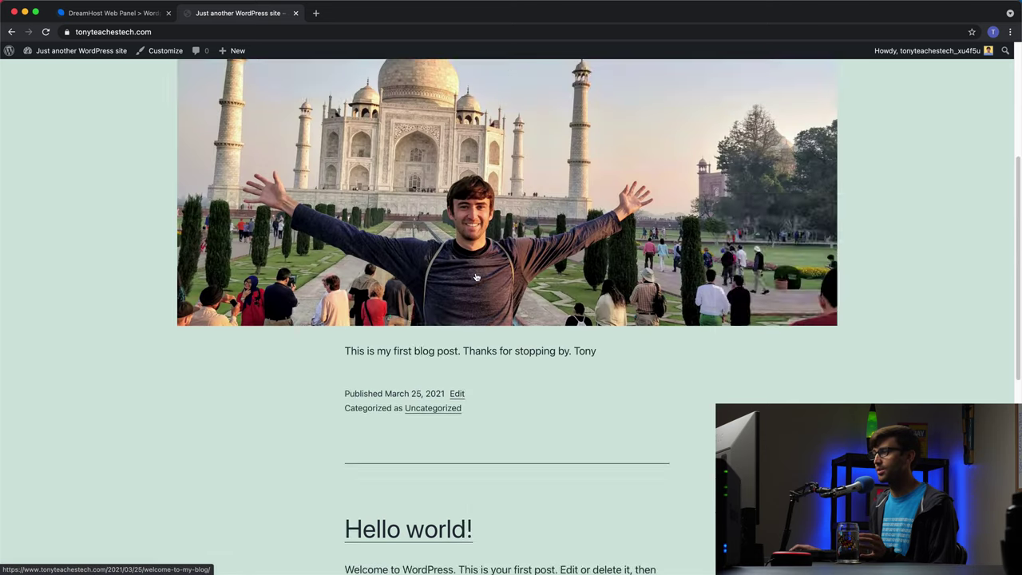
scroll(476, 276, "up", 2)
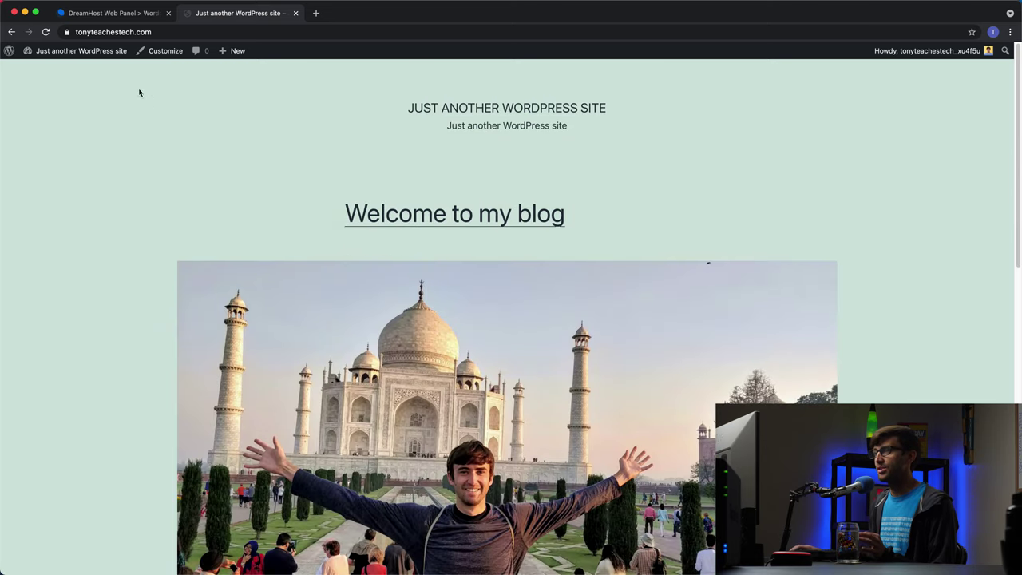
Step: Go to the installed themes in the site's admin area and open the page for adding a new theme
left_click(8, 51)
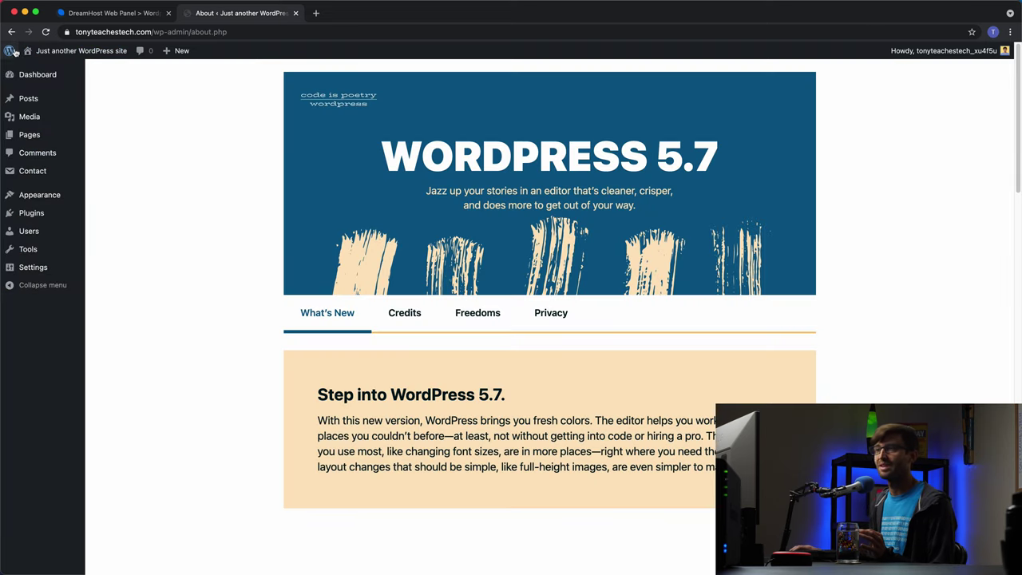
mouse_move(76, 203)
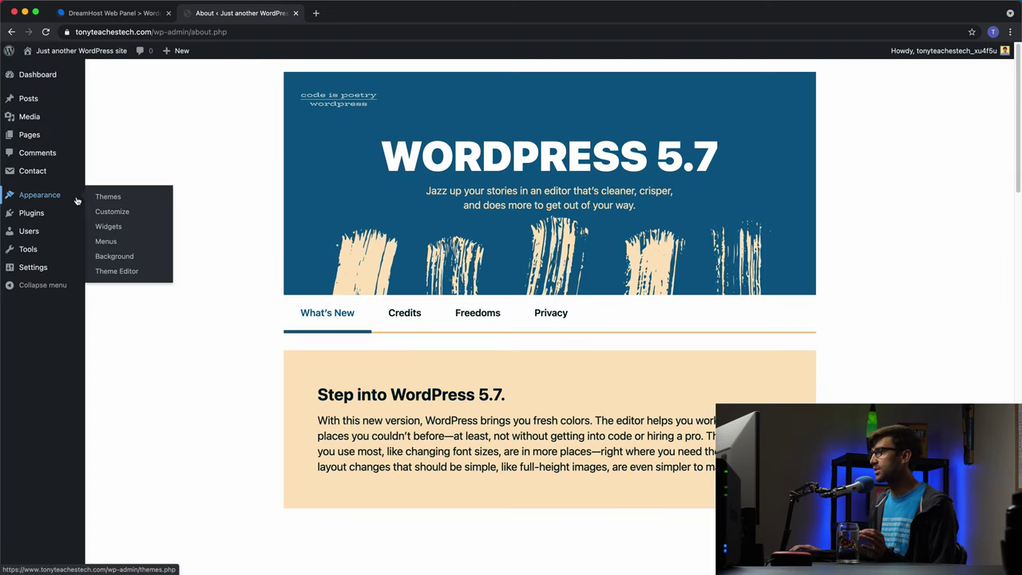
left_click(136, 200)
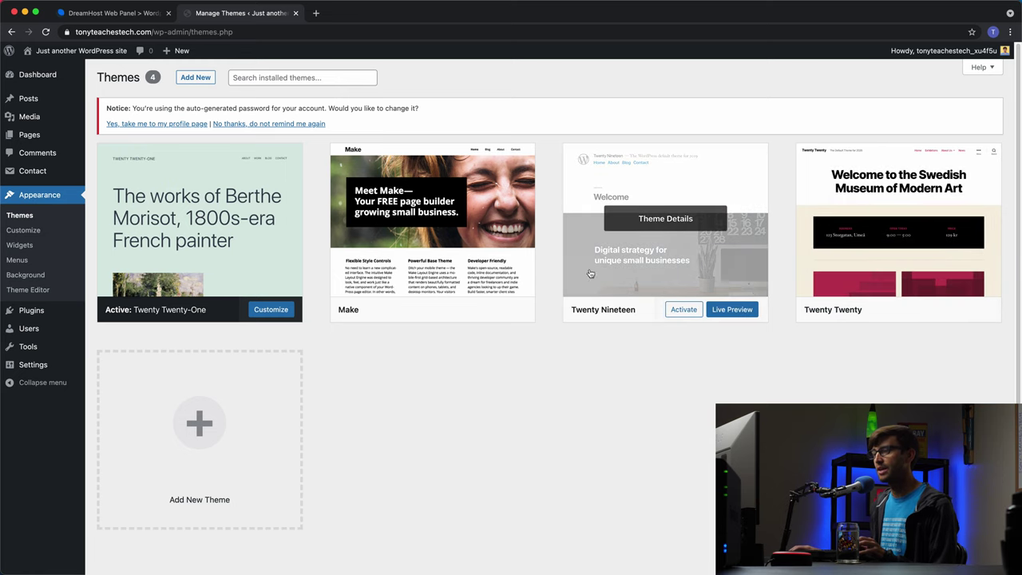
left_click(192, 429)
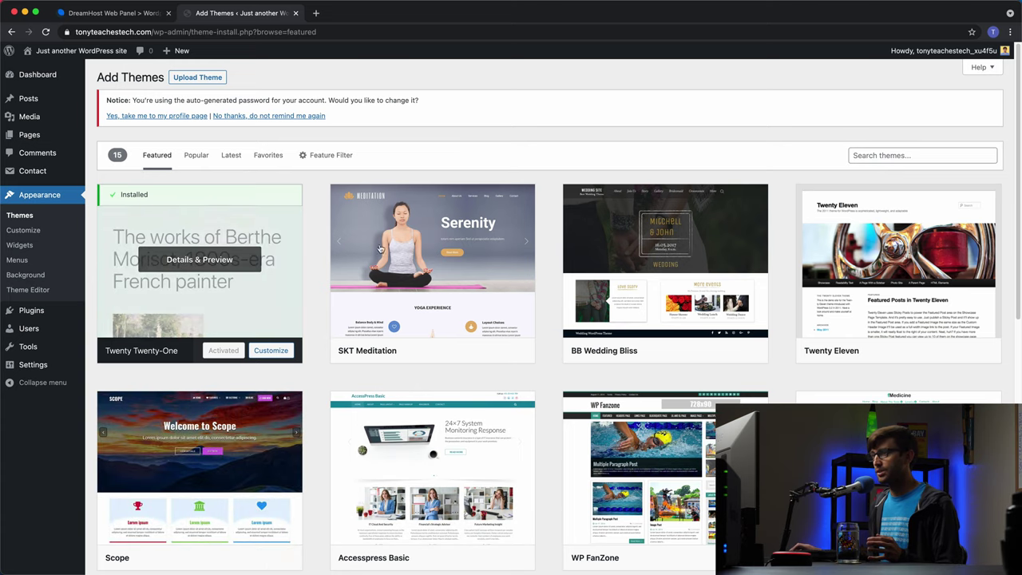
Step: Compare the featured and popular themes available for installation
left_click(187, 163)
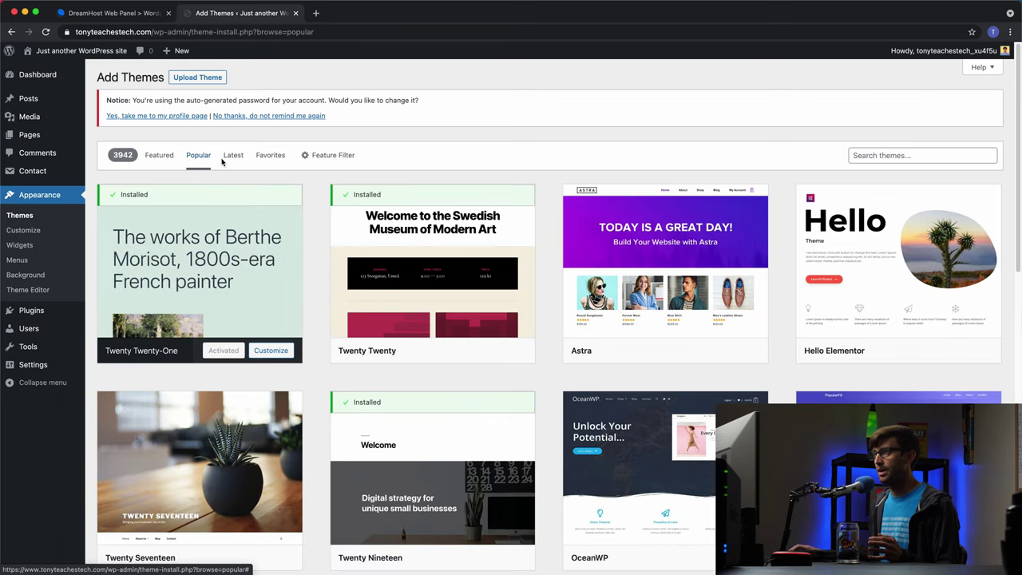
left_click(158, 155)
left_click(188, 160)
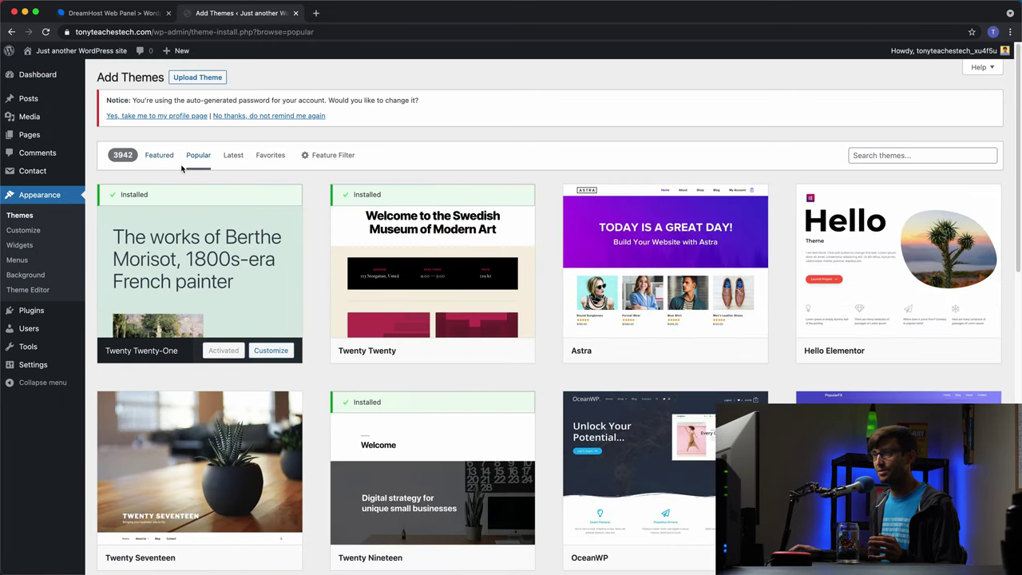
scroll(300, 237, "down", 3)
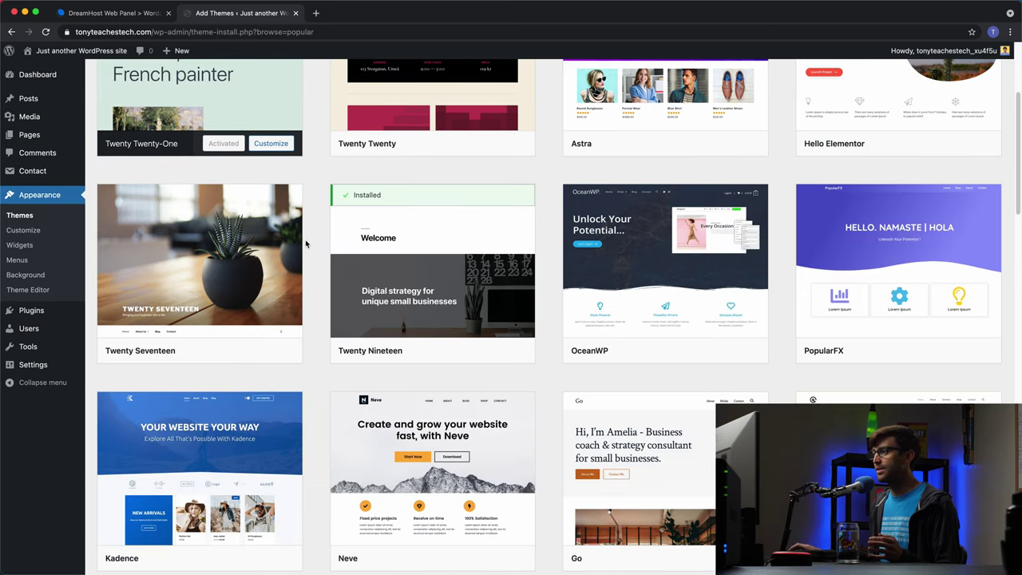
scroll(338, 229, "up", 3)
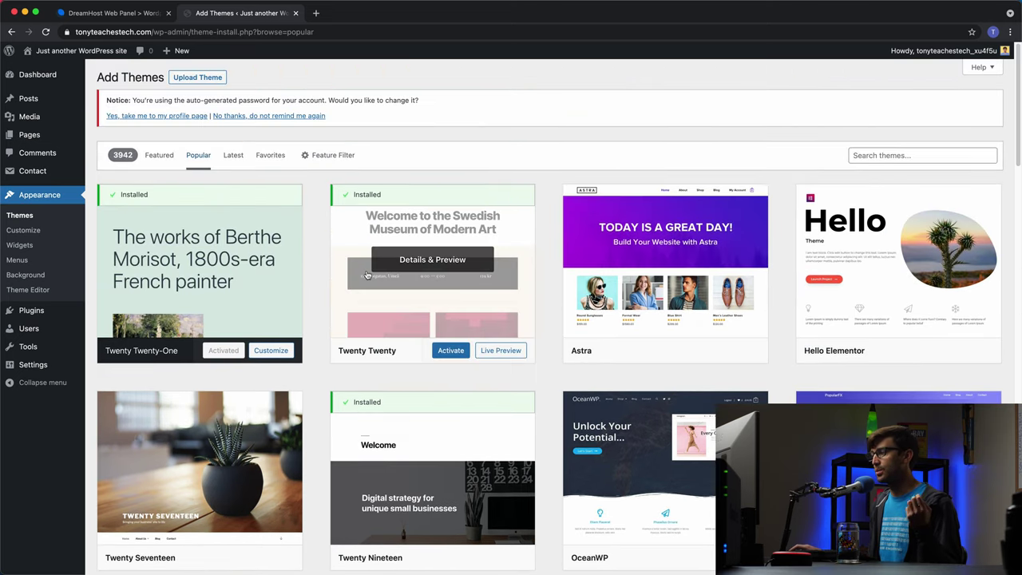
Step: Search for the generatepress theme, install GeneratePress and activate it
left_click(886, 156)
type("generat")
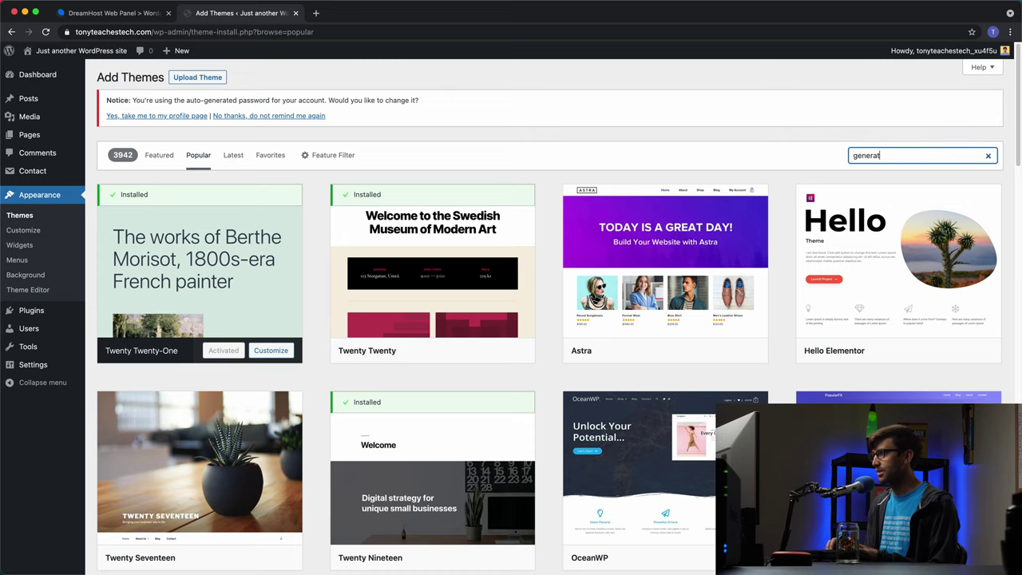
type("epress")
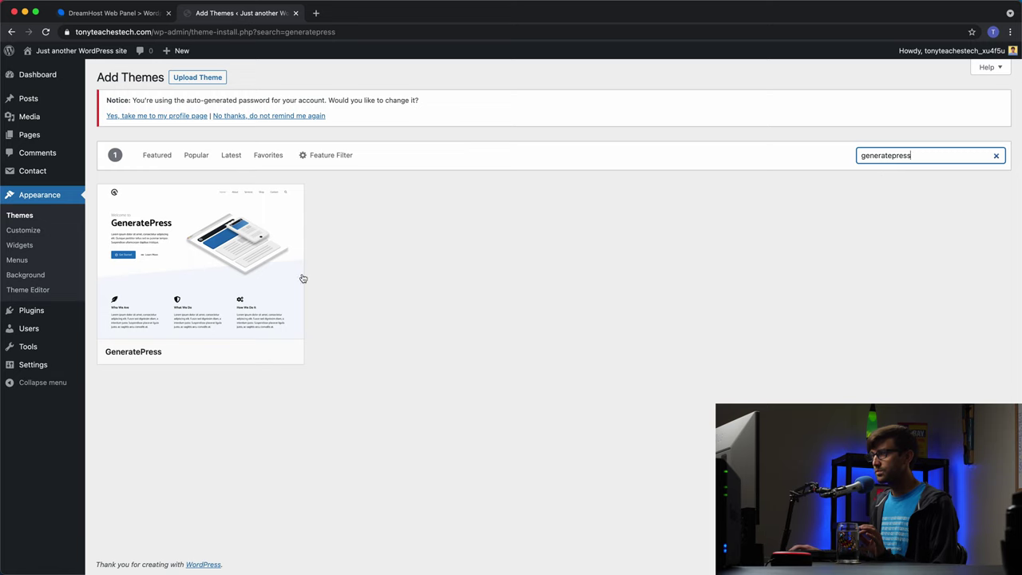
left_click(228, 355)
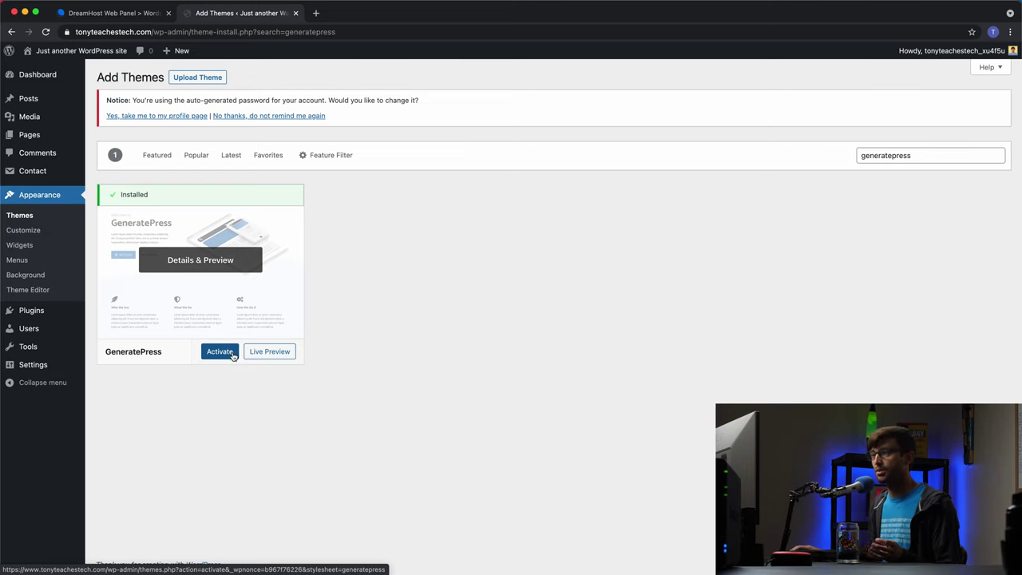
left_click(230, 352)
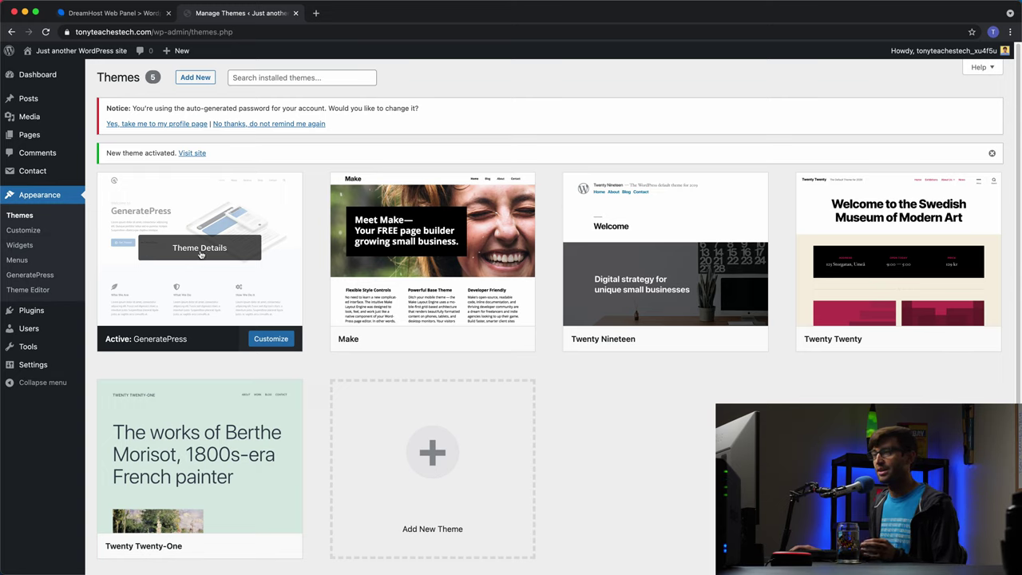
Step: Visit the live homepage and examine its header, post list and sidebar in the GeneratePress theme
left_click(103, 50)
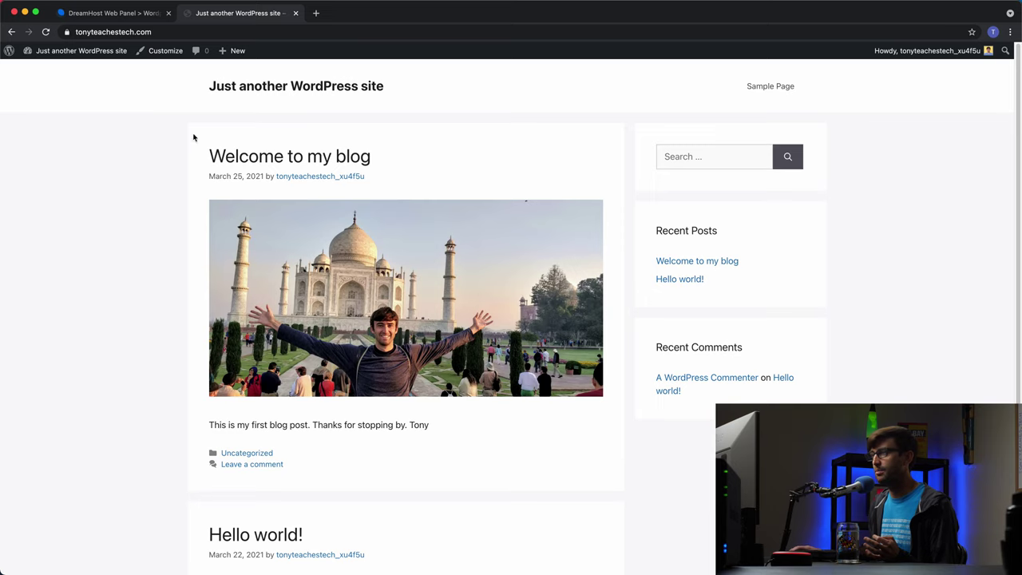
scroll(715, 243, "down", 1)
scroll(484, 160, "up", 1)
scroll(469, 414, "down", 5)
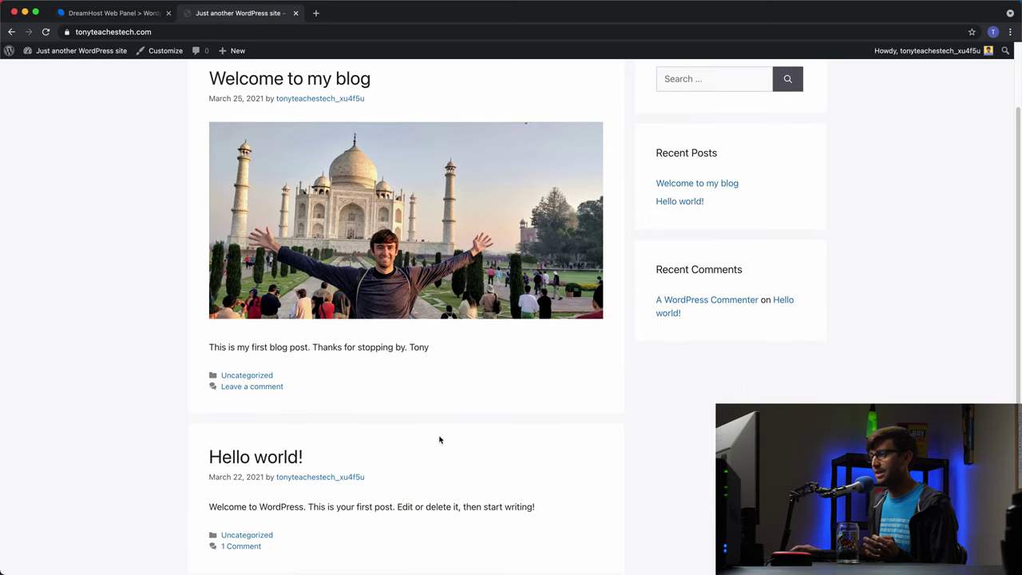
scroll(495, 163, "up", 5)
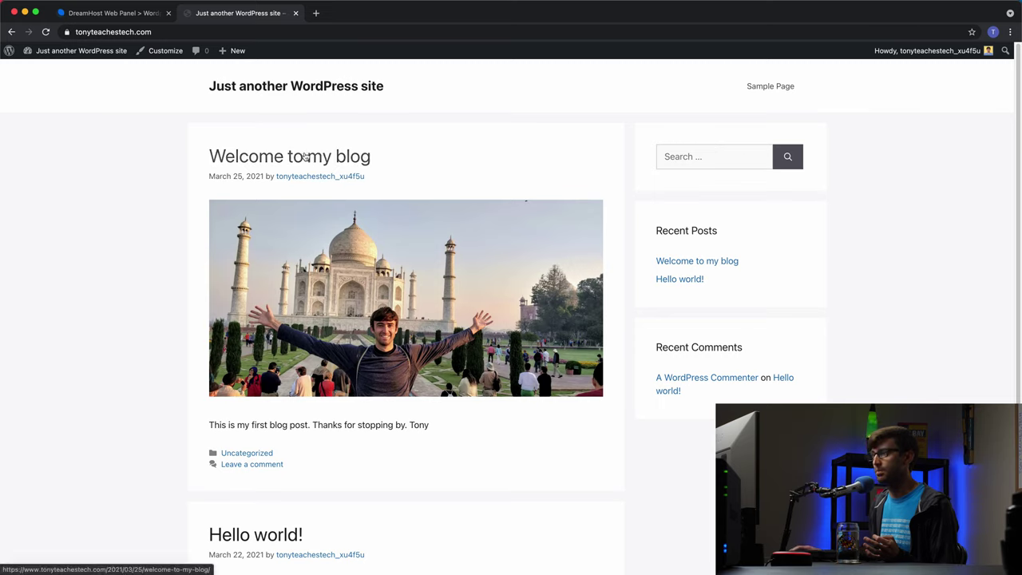
Step: Open the Welcome to my blog post and review its featured image, title, text, tablet picture and social icons
left_click(704, 257)
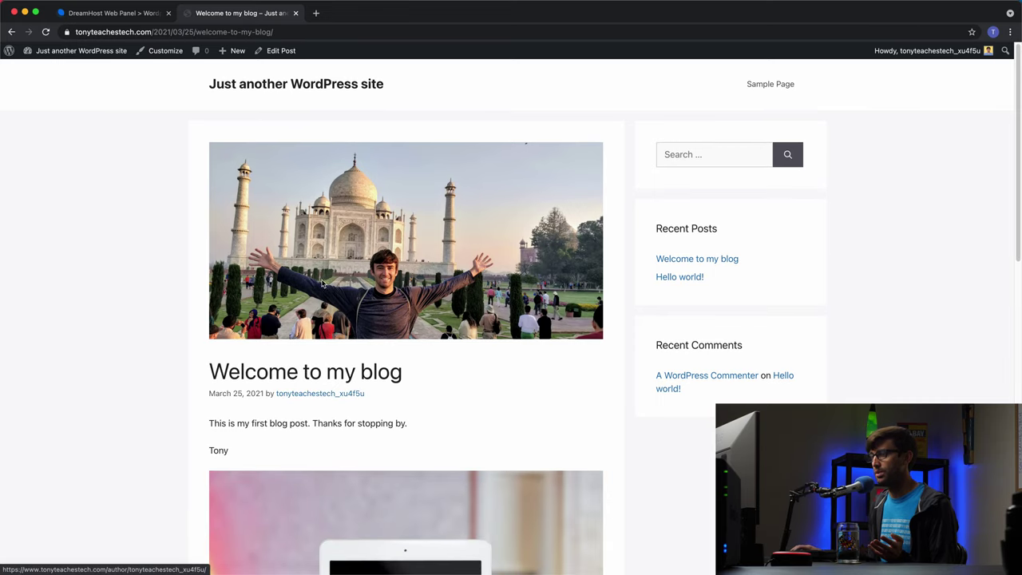
scroll(292, 377, "down", 5)
scroll(388, 343, "up", 4)
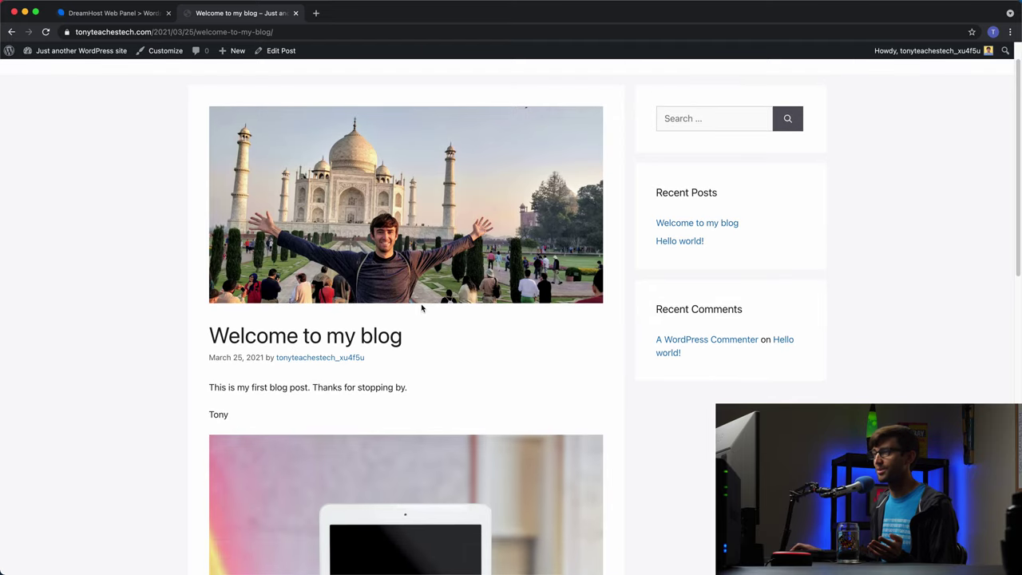
scroll(335, 324, "down", 2)
left_click_drag(206, 240, 407, 242)
left_click_drag(209, 293, 348, 363)
scroll(348, 369, "down", 5)
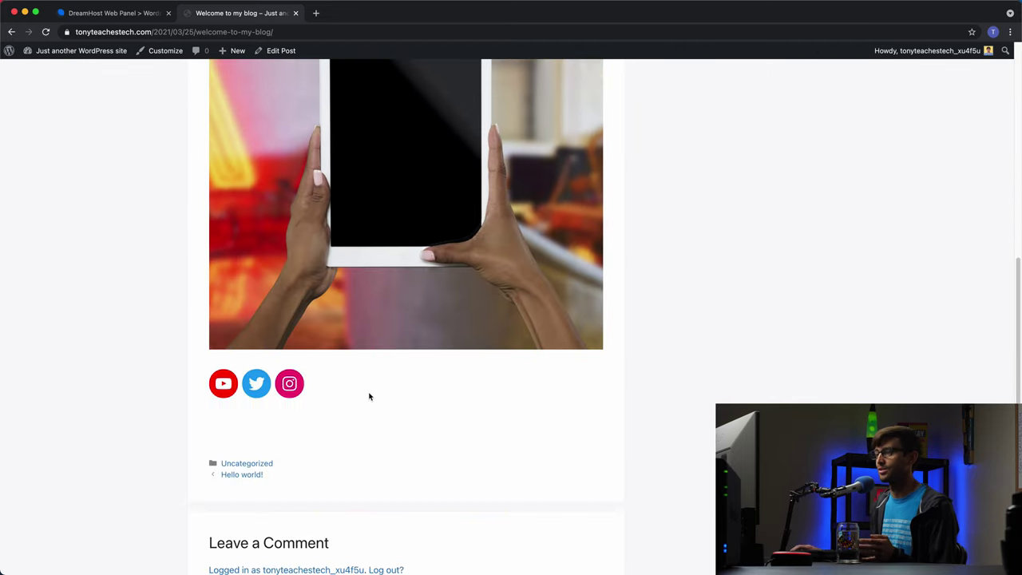
scroll(387, 406, "up", 3)
scroll(387, 403, "down", 3)
scroll(388, 391, "up", 8)
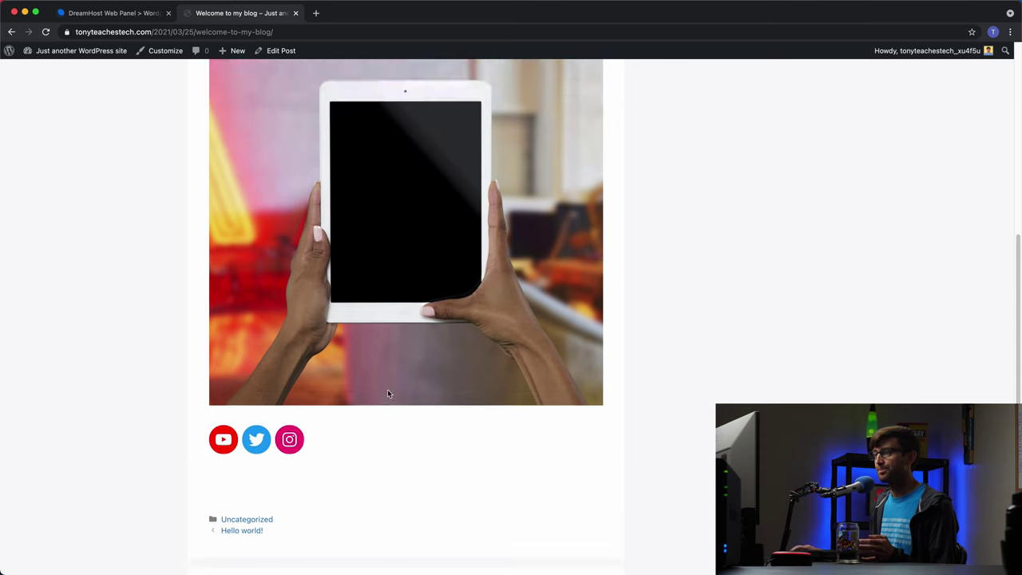
Step: Return to the site's admin dashboard
mouse_move(60, 52)
left_click(47, 68)
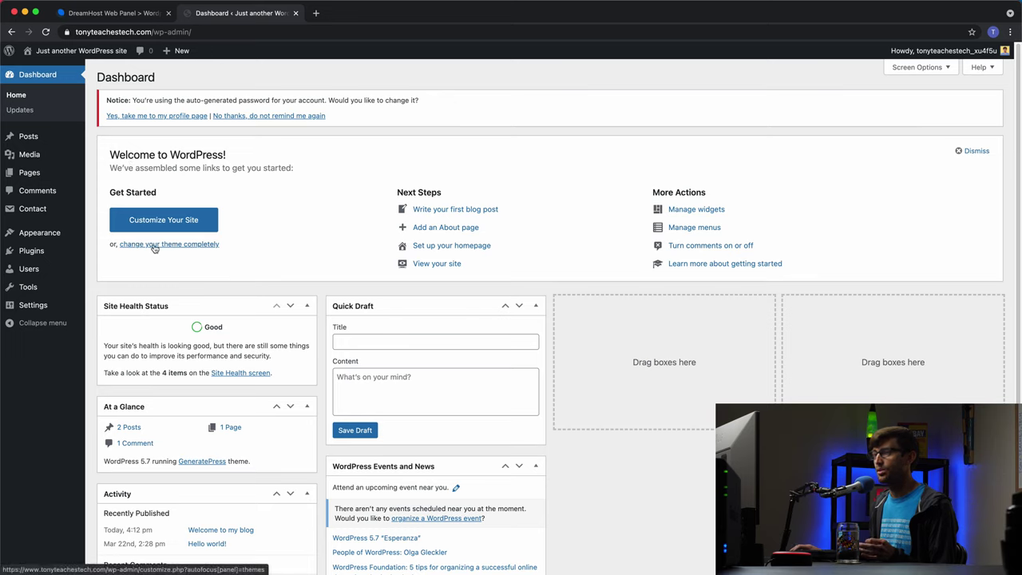
Step: Open the account's profile and enter the owner's first name, last name and the nickname Tony Teaches Tech
mouse_move(938, 53)
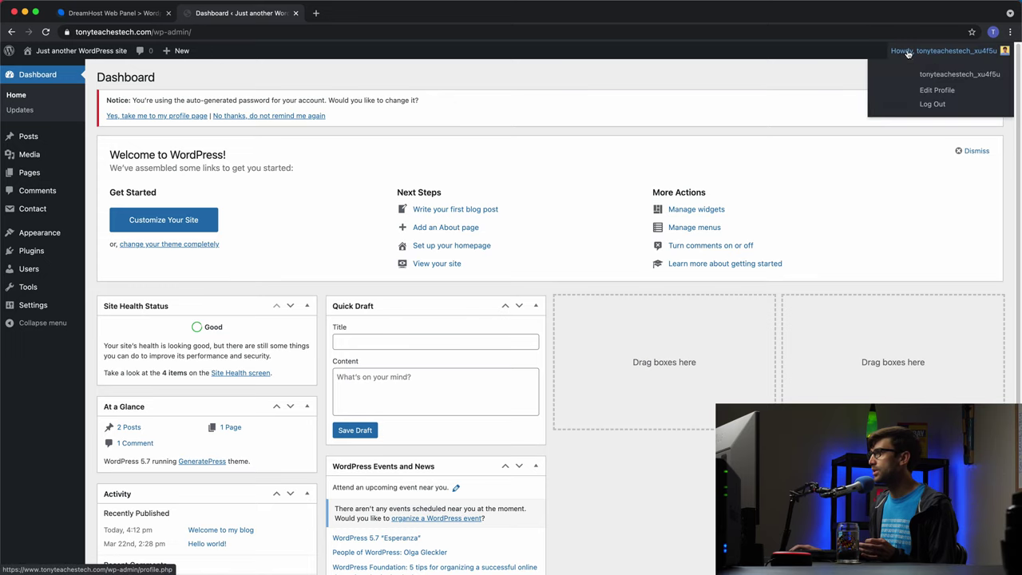
left_click(939, 88)
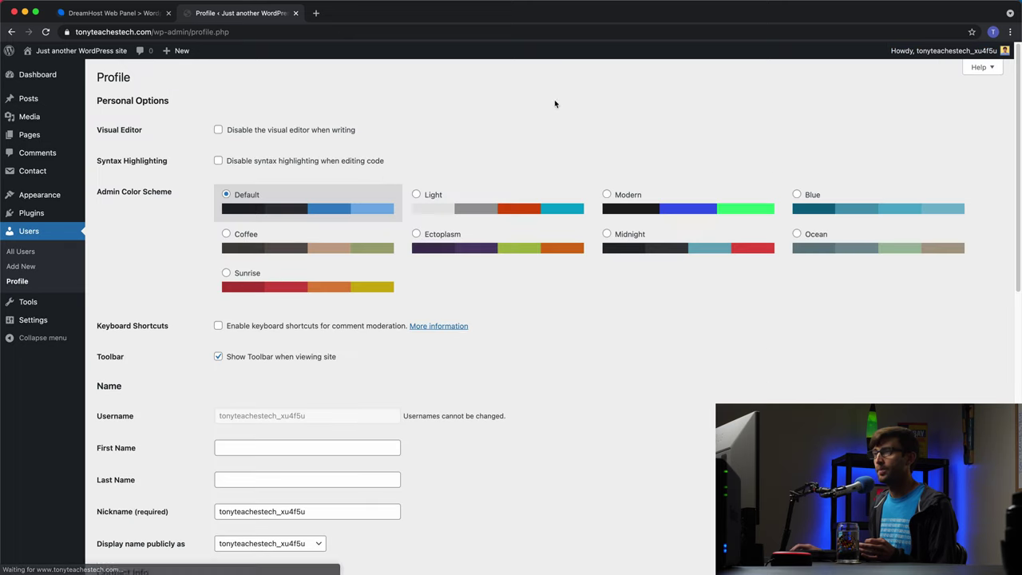
scroll(377, 229, "down", 2)
scroll(377, 230, "down", 2)
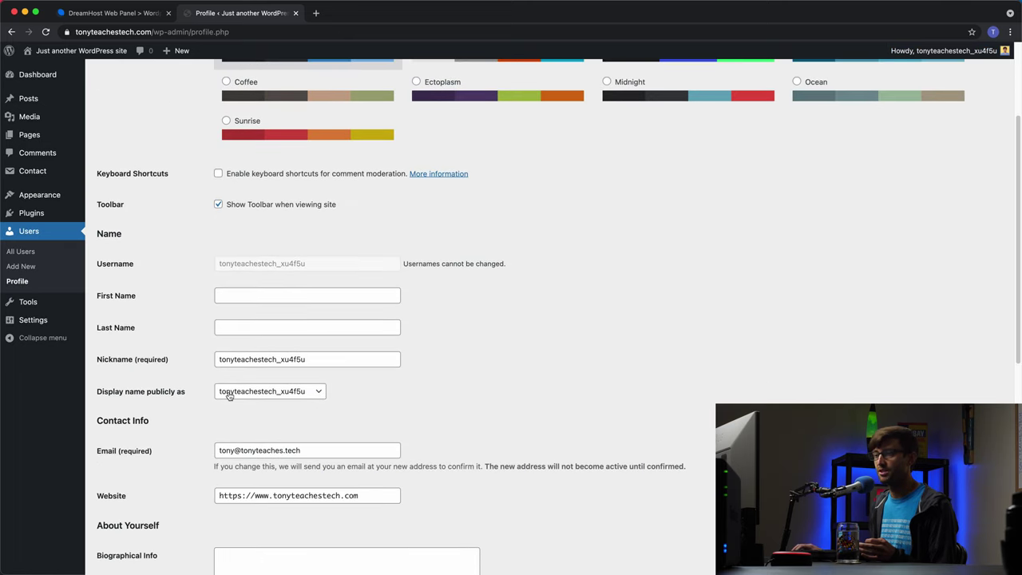
left_click(257, 396)
left_click(275, 392)
left_click(266, 294)
type("Tony")
left_click(220, 328)
double_click(290, 358)
type("Tony")
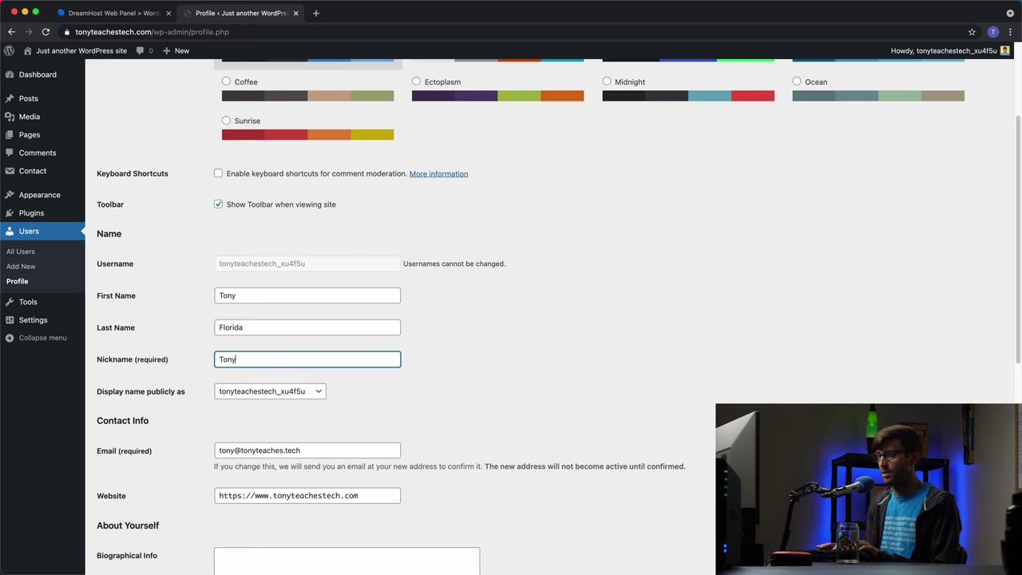
type(" Teaches Tech")
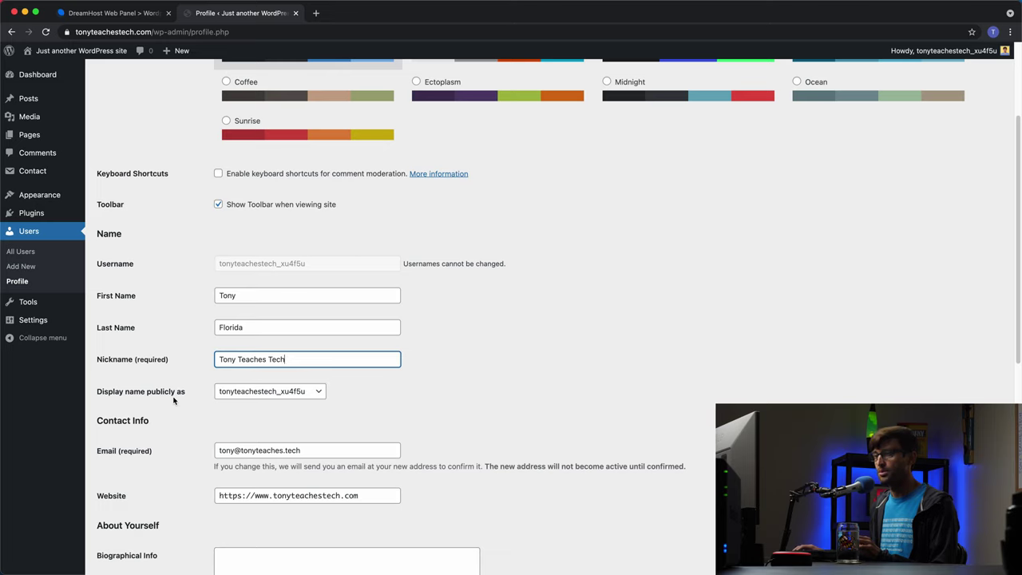
Step: Set the publicly displayed name to the owner's first and last name and update the profile
left_click(230, 393)
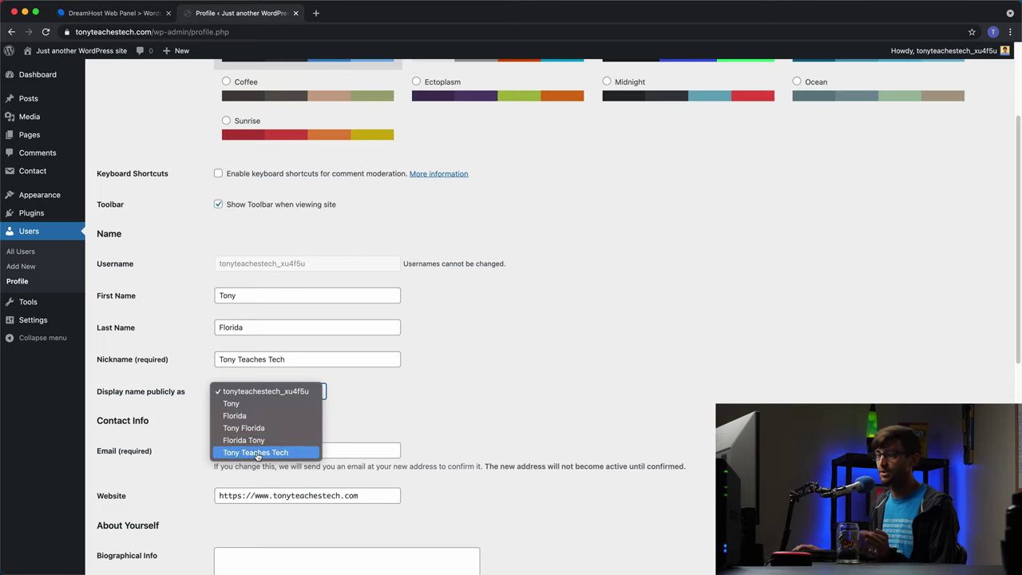
left_click(273, 428)
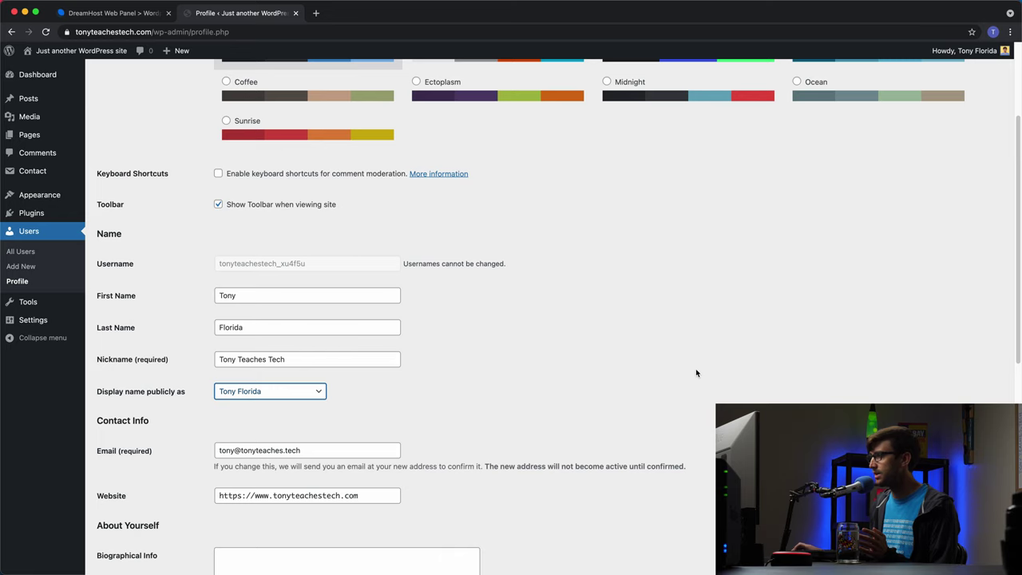
scroll(694, 368, "down", 10)
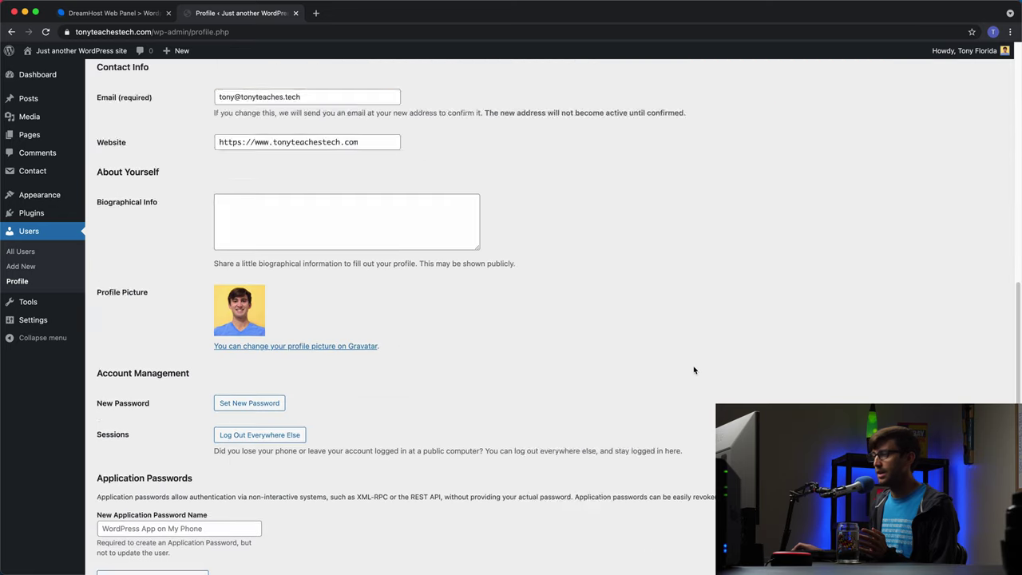
left_click(134, 523)
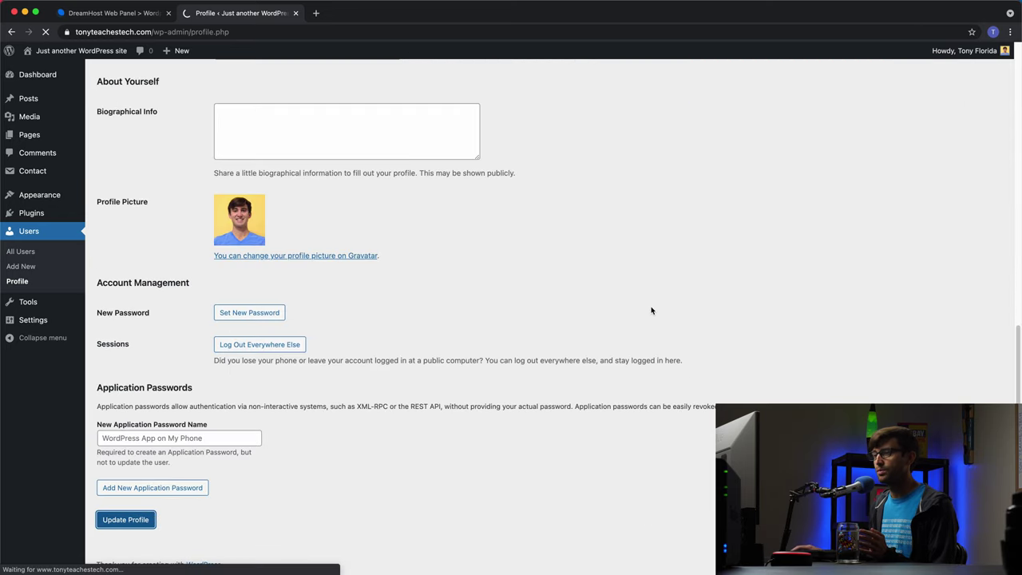
Step: Check the author name on the live homepage's posts and open the list of pages in the admin area
left_click(48, 51)
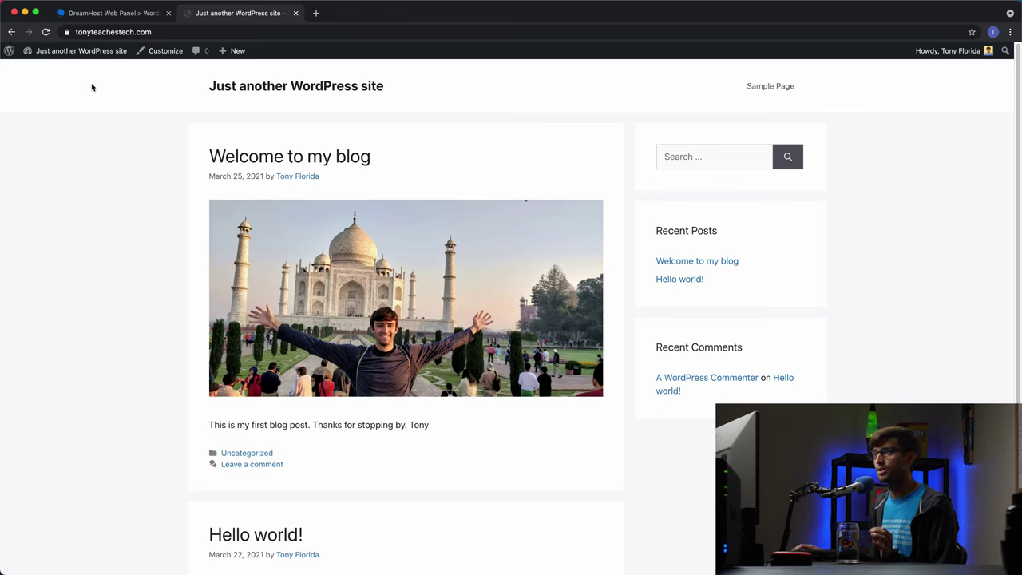
left_click(68, 53)
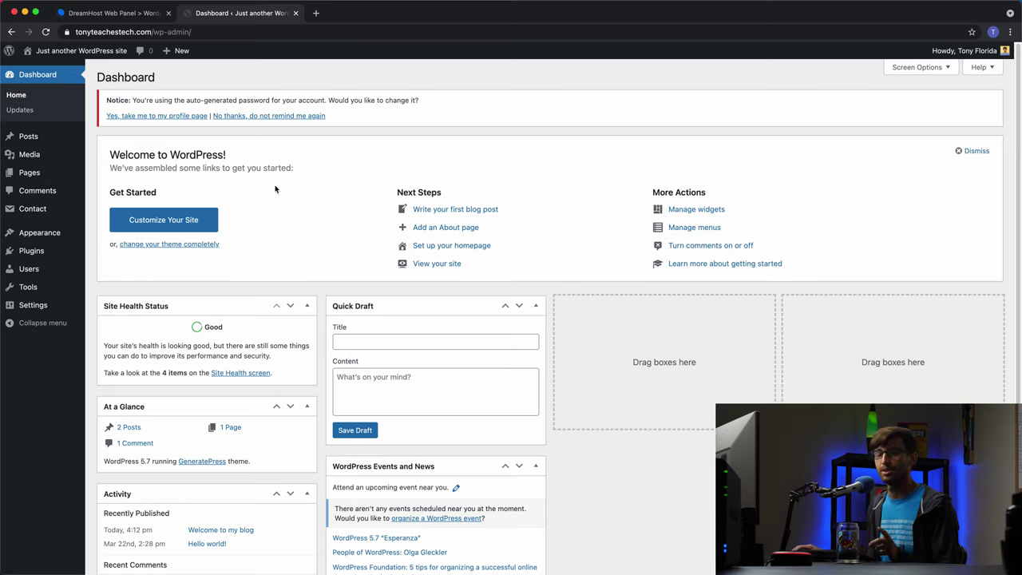
left_click(44, 178)
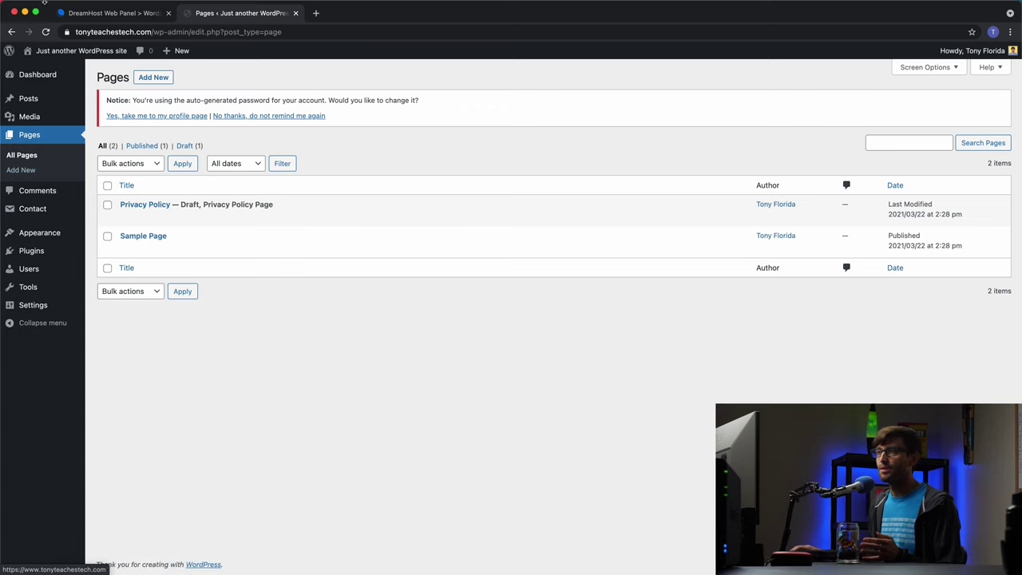
left_click(162, 80)
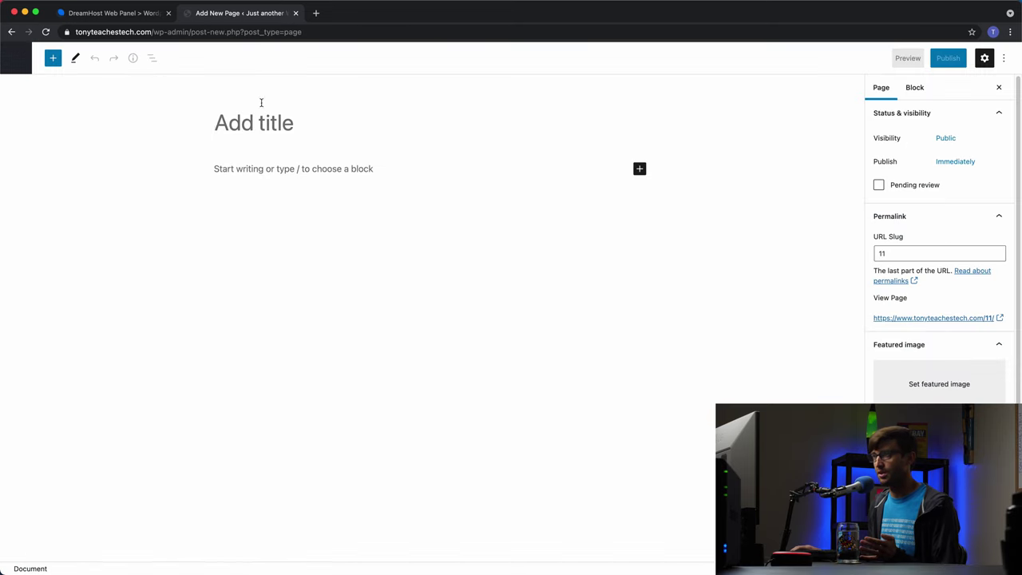
left_click(296, 169)
key("BackSpace")
left_click(391, 175)
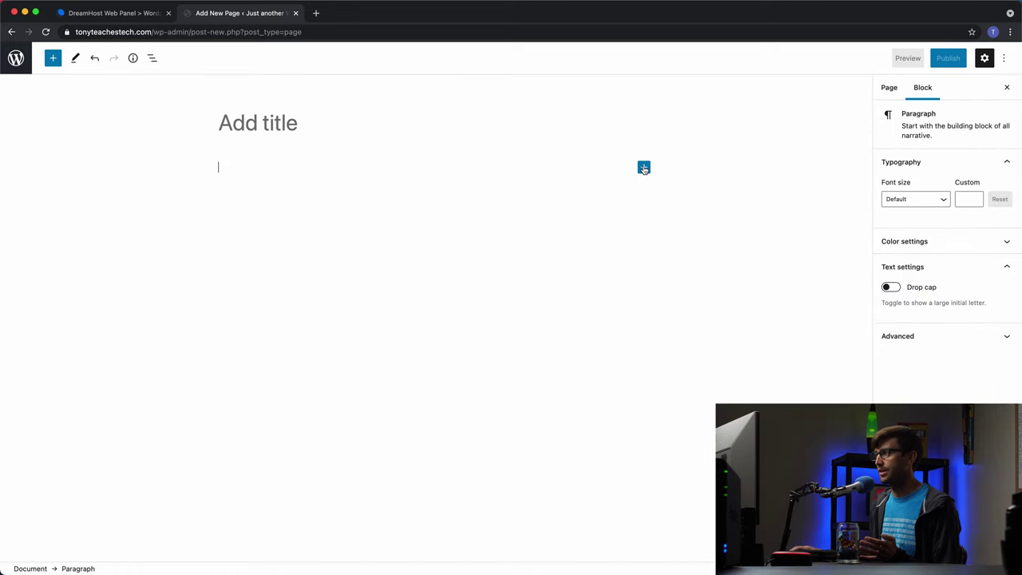
left_click(643, 167)
left_click(580, 305)
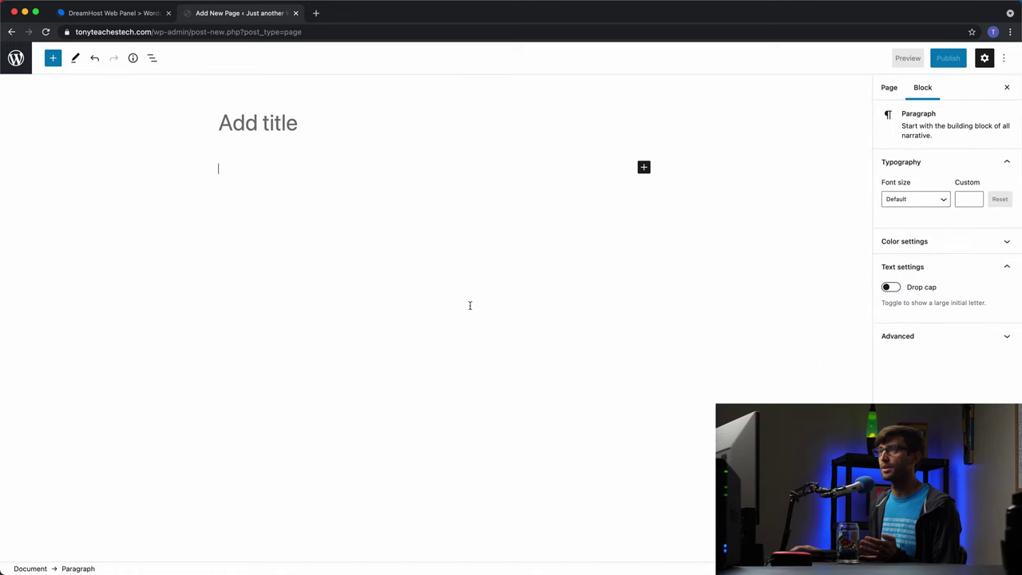
left_click(16, 58)
left_click(555, 213)
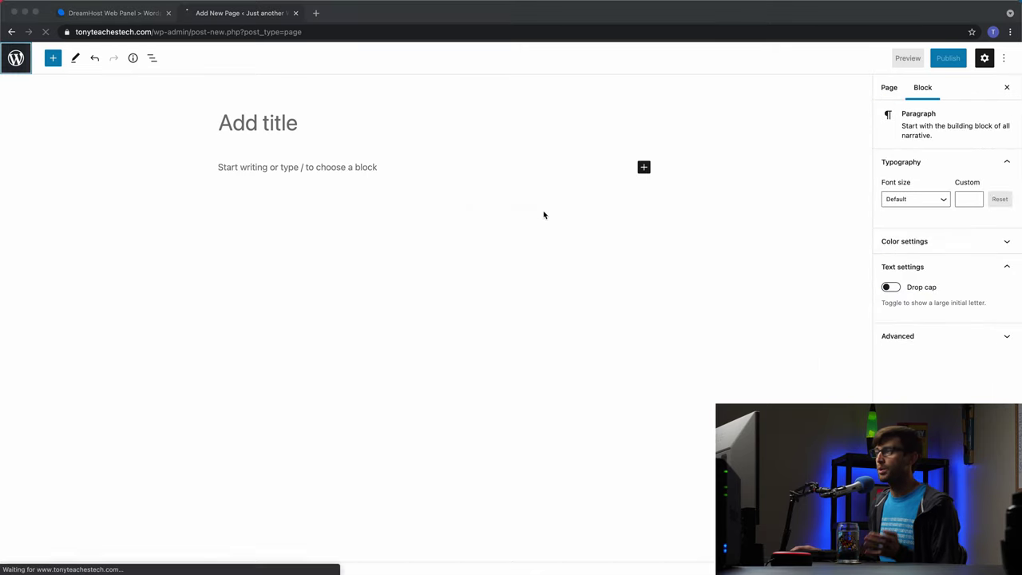